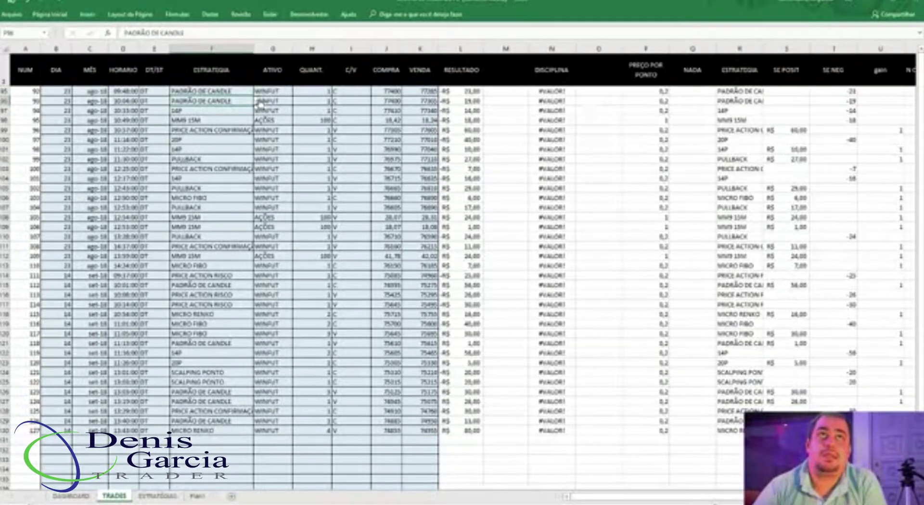
# Review the strategy options for a trade on the TRADES sheet and their source list on the ESTRATÉGIAS sheet
pyautogui.click(259, 103)
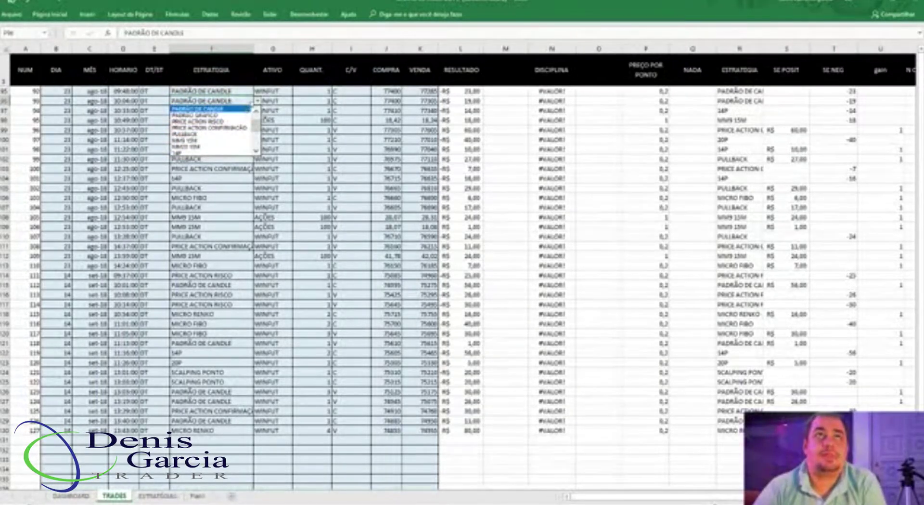
pyautogui.click(159, 495)
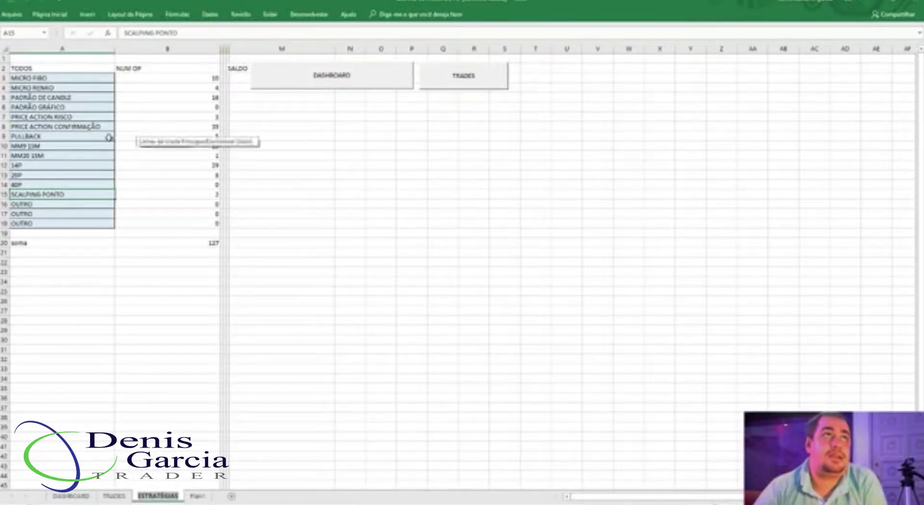
pyautogui.moveTo(42, 78); pyautogui.dragTo(46, 215)
pyautogui.doubleClick(47, 215)
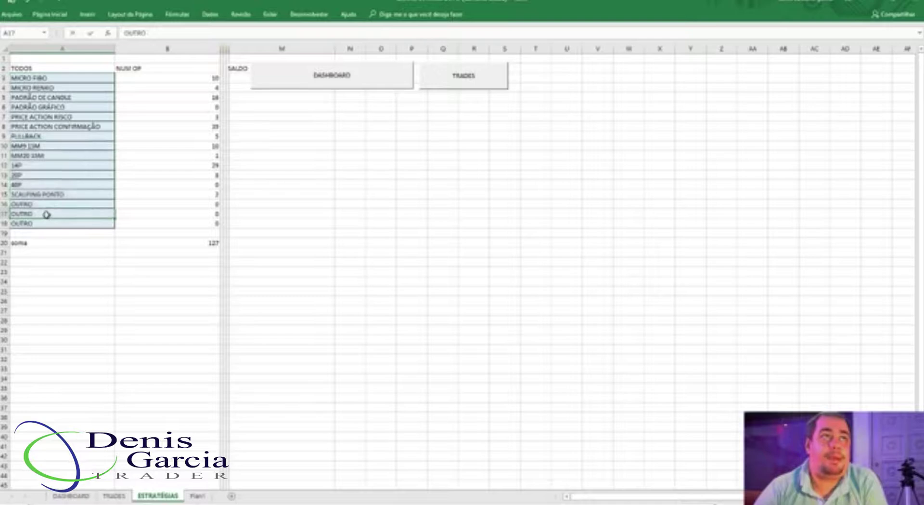
pyautogui.click(26, 136)
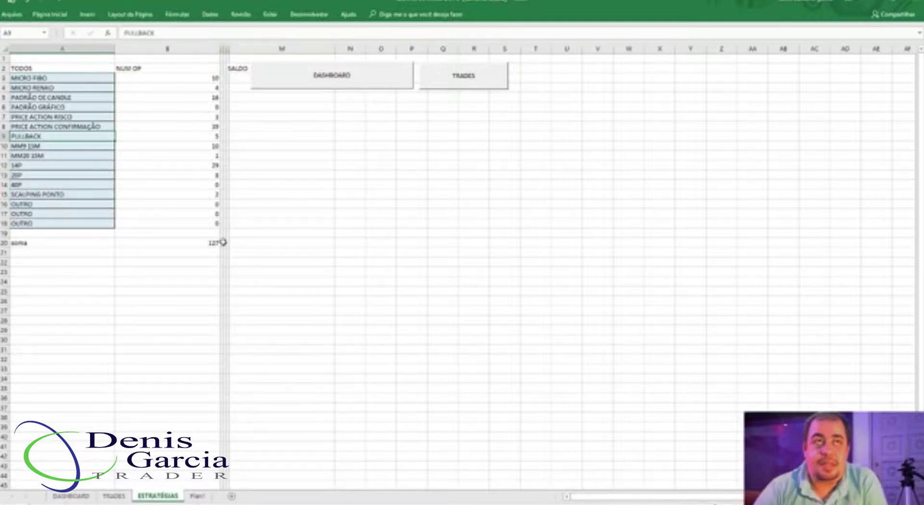
# On the DASHBOARD sheet, set VAR OU VAR SINTÉTICO INICIAL to 1000 and DATA DE INÍCIO to 8/18
pyautogui.click(332, 78)
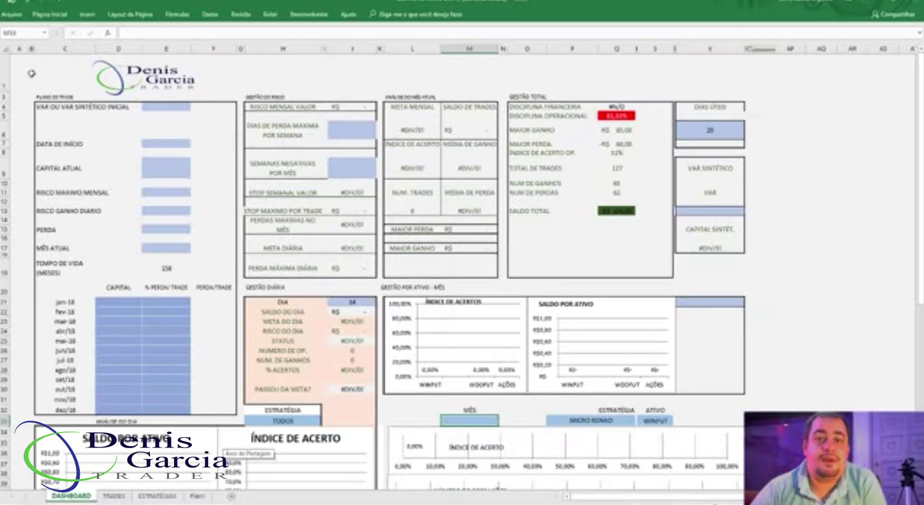
pyautogui.click(151, 109)
pyautogui.write('1000')
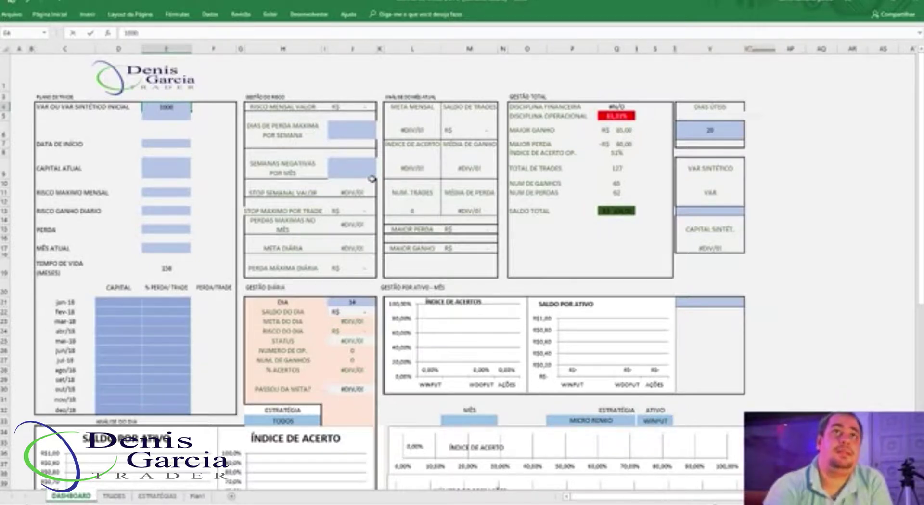
pyautogui.press('Return')
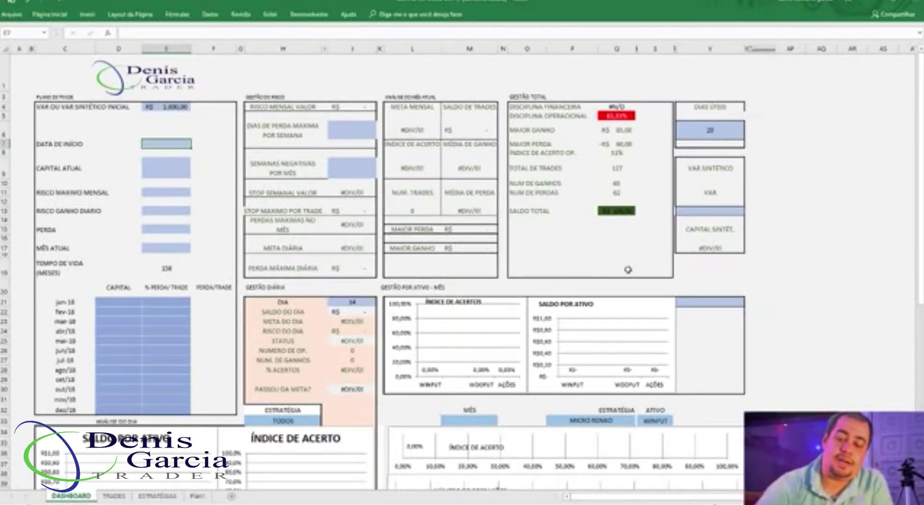
pyautogui.write('4/')
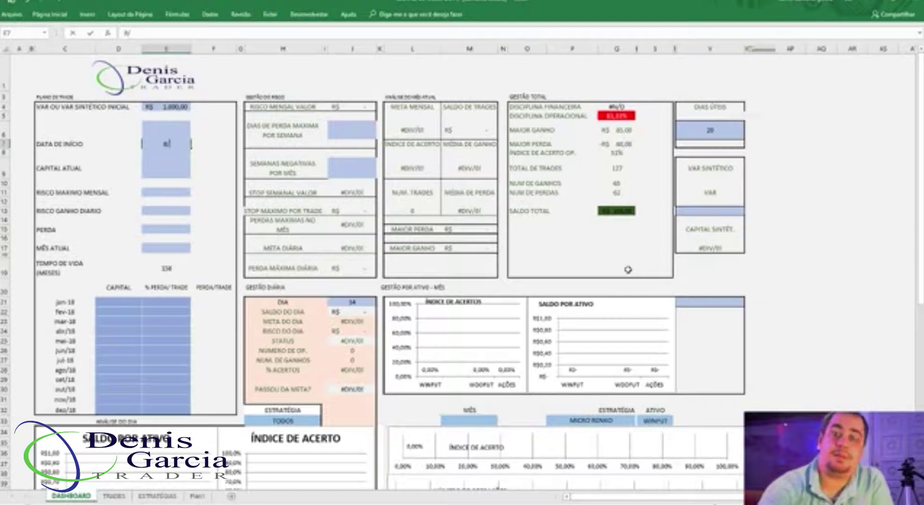
pyautogui.write('18')
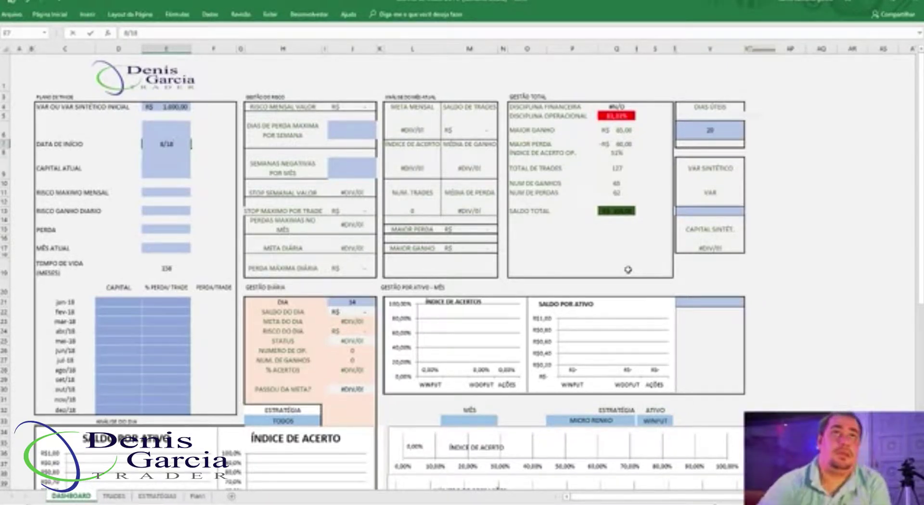
pyautogui.press('Return')
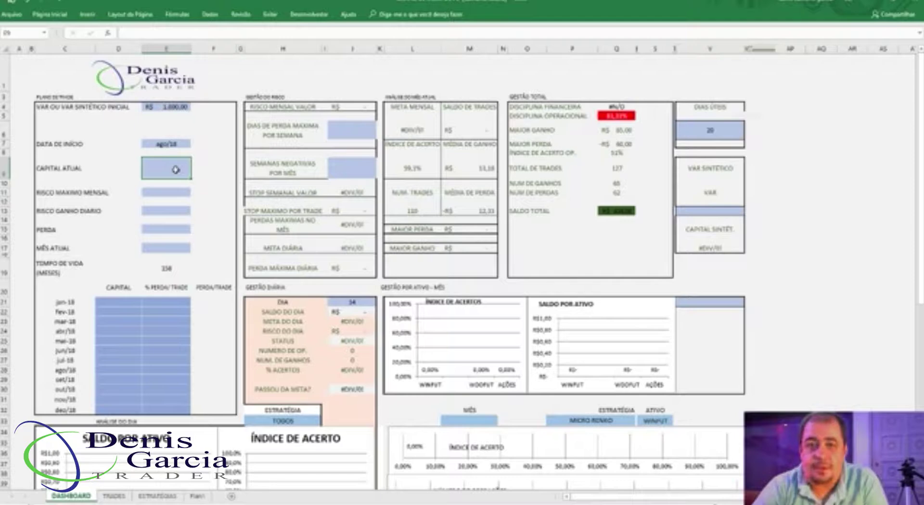
# Set CAPITAL ATUAL to 1070 and MÊS ATUAL to 9/18 in the trade plan
pyautogui.write('1070')
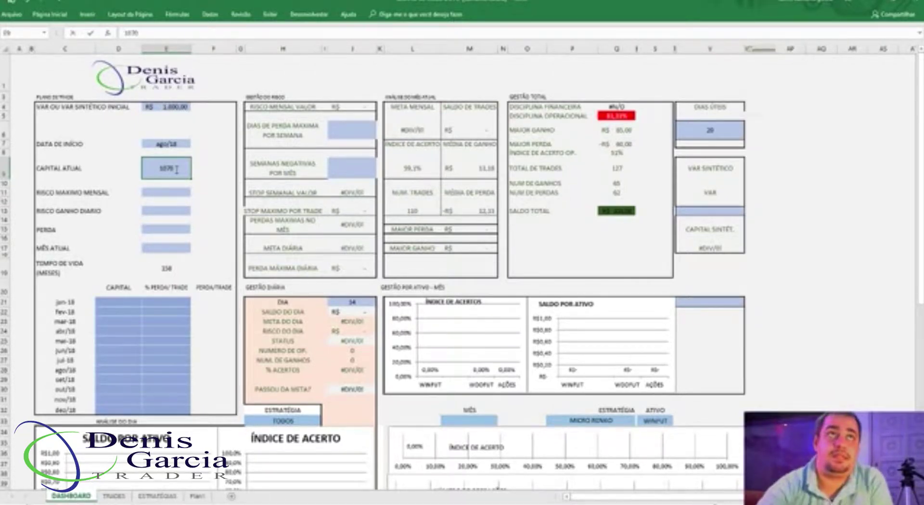
pyautogui.press('Return')
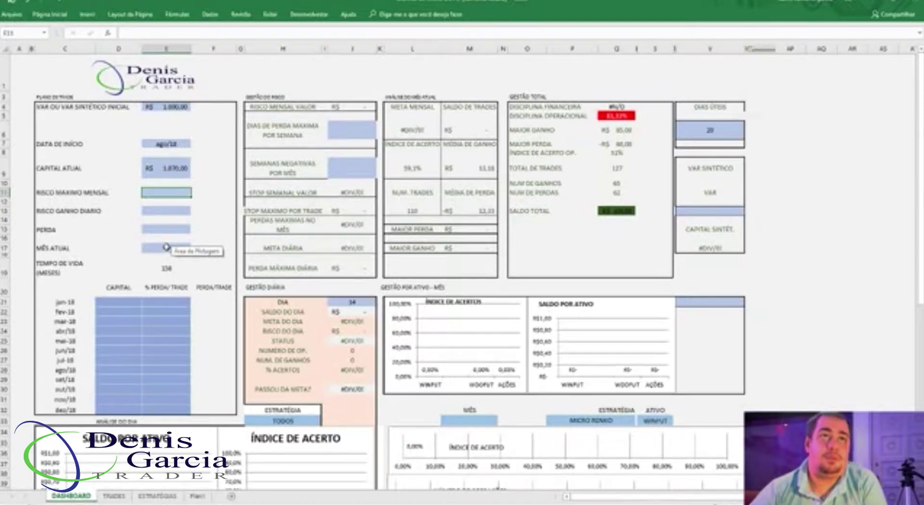
pyautogui.click(166, 246)
pyautogui.write('8/18')
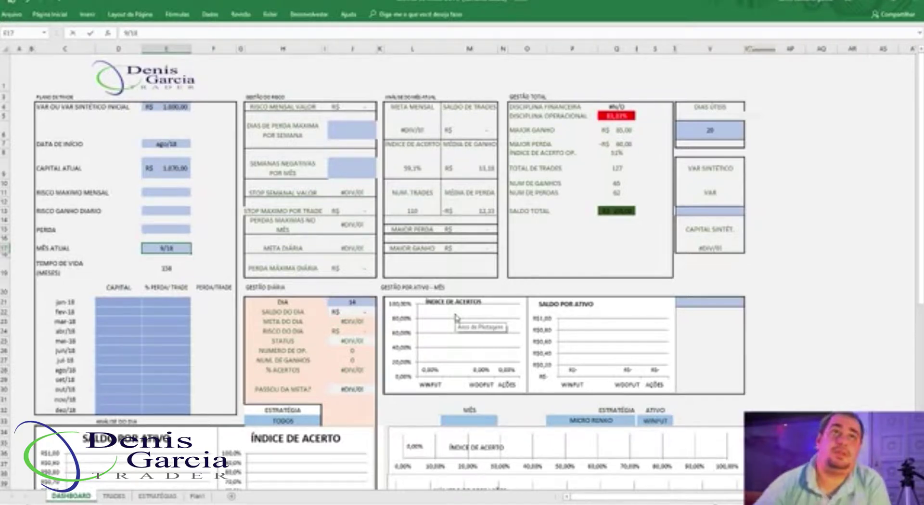
pyautogui.click(167, 302)
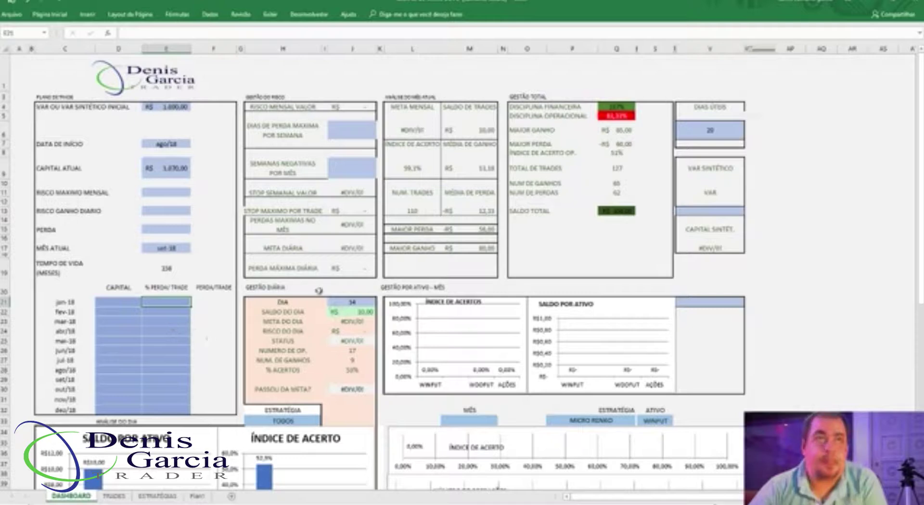
# Set RISCO MAXIMO MENSAL in the trade plan to 10%
pyautogui.press('Up')
pyautogui.press('Up')
pyautogui.press('Up')
pyautogui.press('Up')
pyautogui.press('Up')
pyautogui.press('Up')
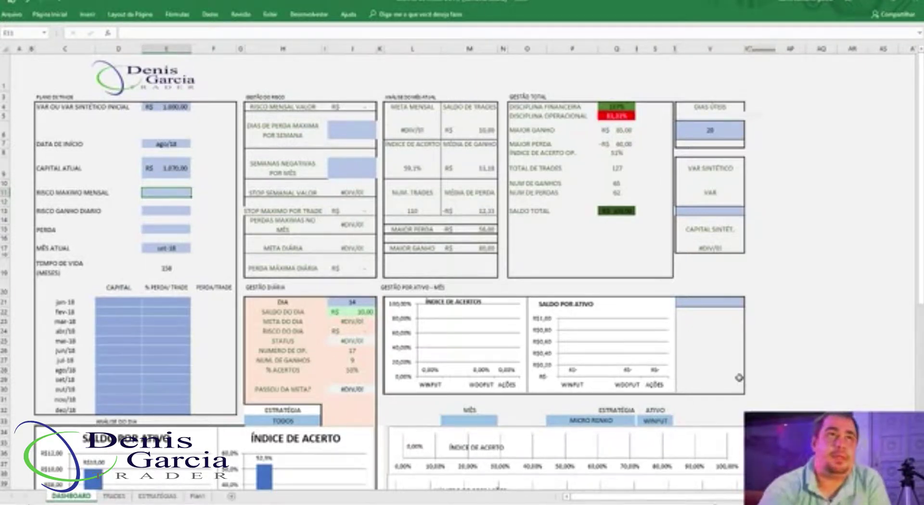
pyautogui.write('10%')
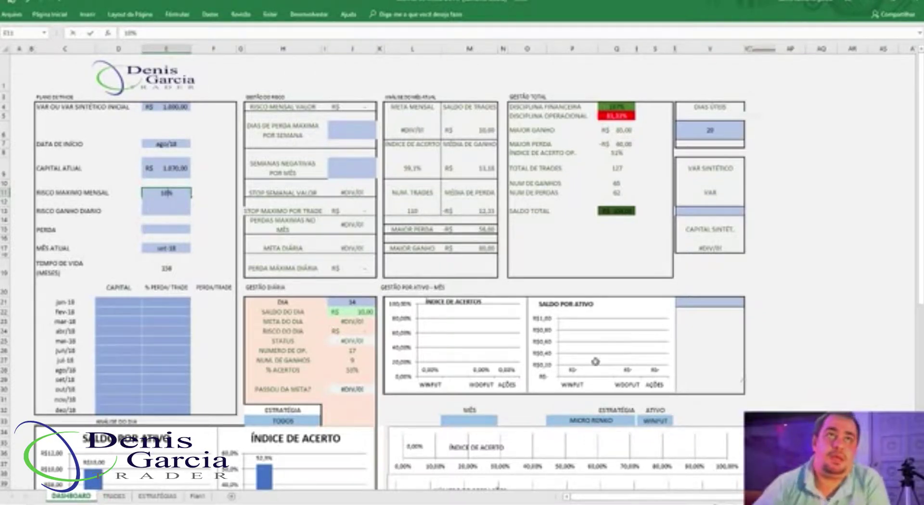
pyautogui.press('Return')
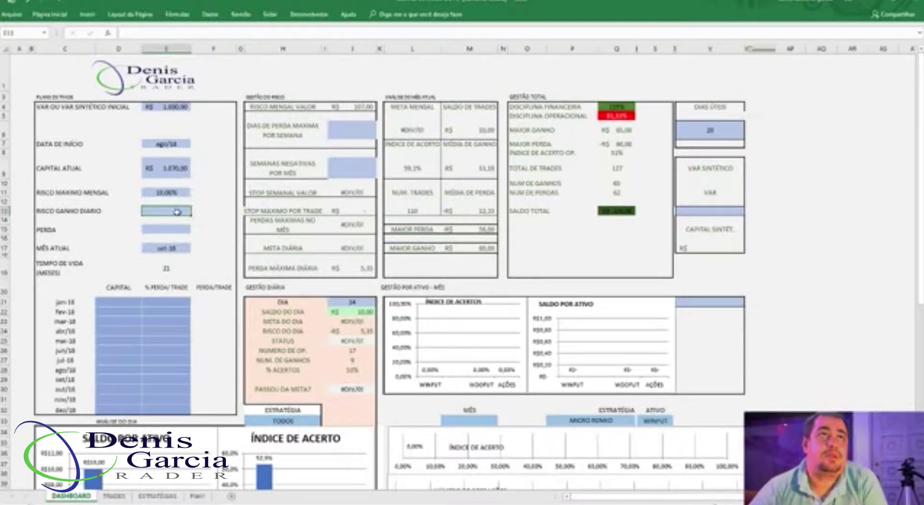
# Change CAPITAL ATUAL in the trade plan to 800
pyautogui.click(173, 170)
pyautogui.write('ajsj')
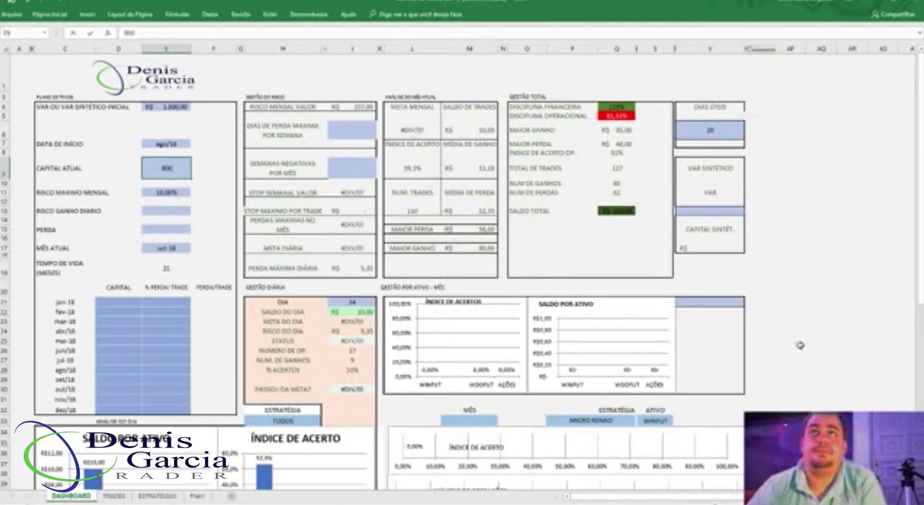
pyautogui.click(181, 192)
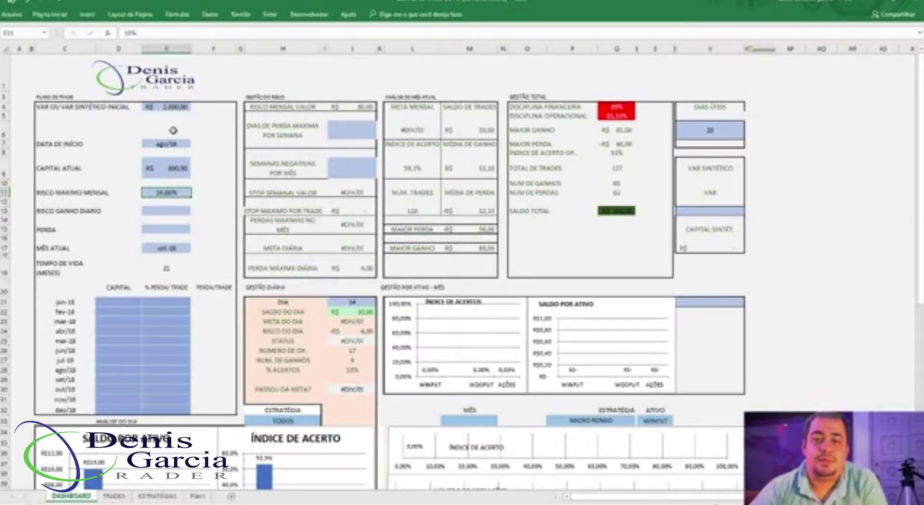
# Change CAPITAL ATUAL in the trade plan to 900
pyautogui.click(178, 169)
pyautogui.write('900')
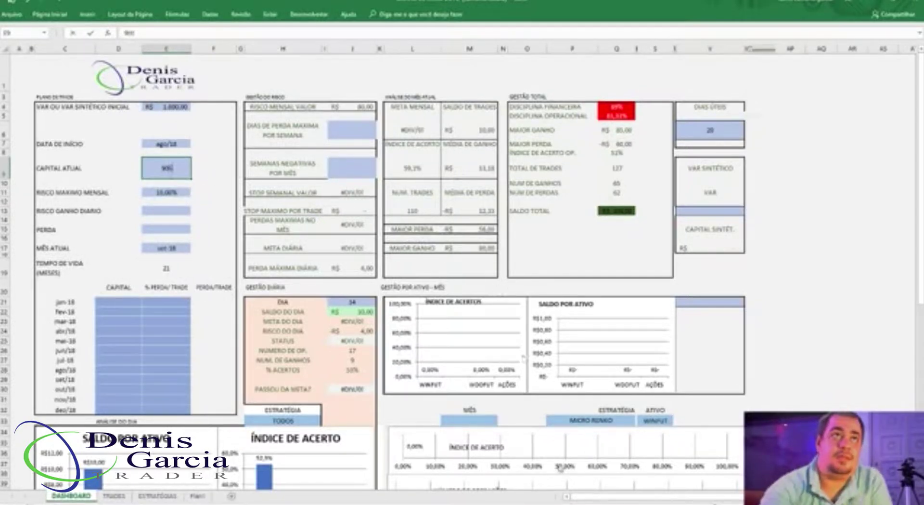
pyautogui.press('Return')
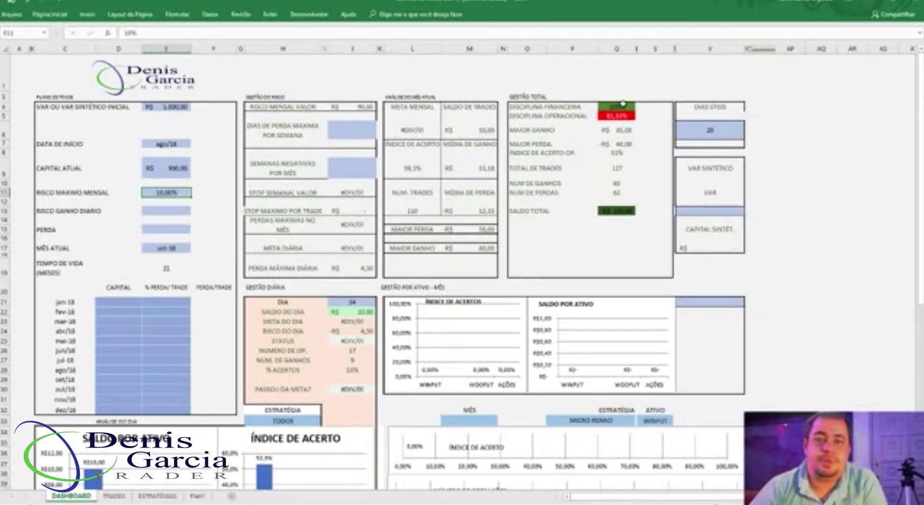
# Set CAPITAL ATUAL to 1070 and RISCO MAXIMO MENSAL to 50% in the trade plan
pyautogui.click(177, 166)
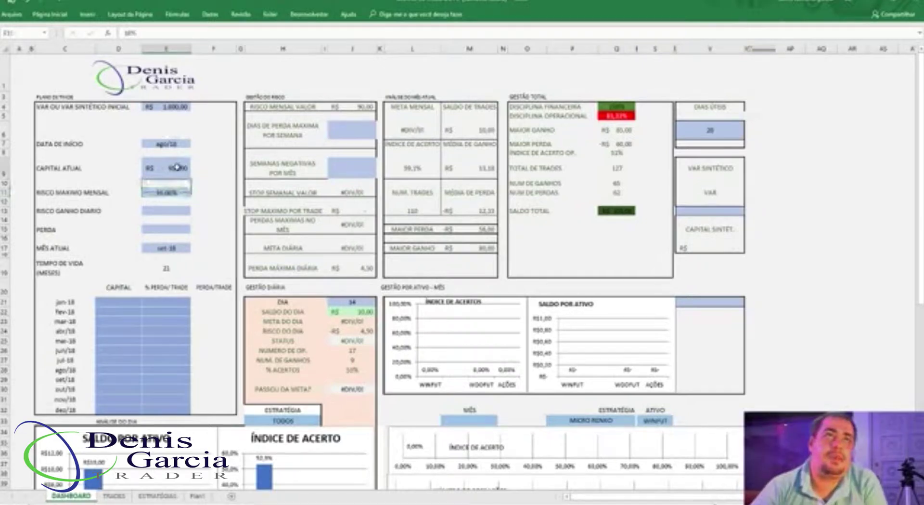
pyautogui.write('9000')
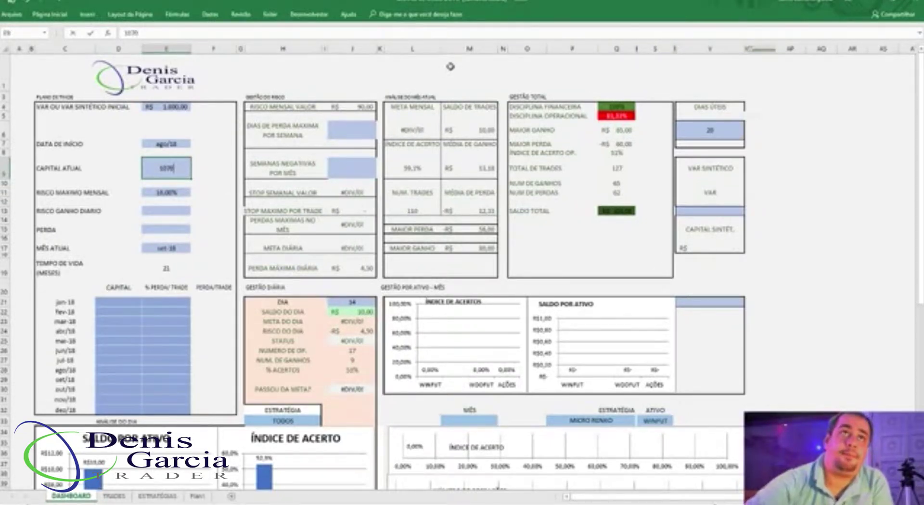
pyautogui.press('Return')
pyautogui.write('50')
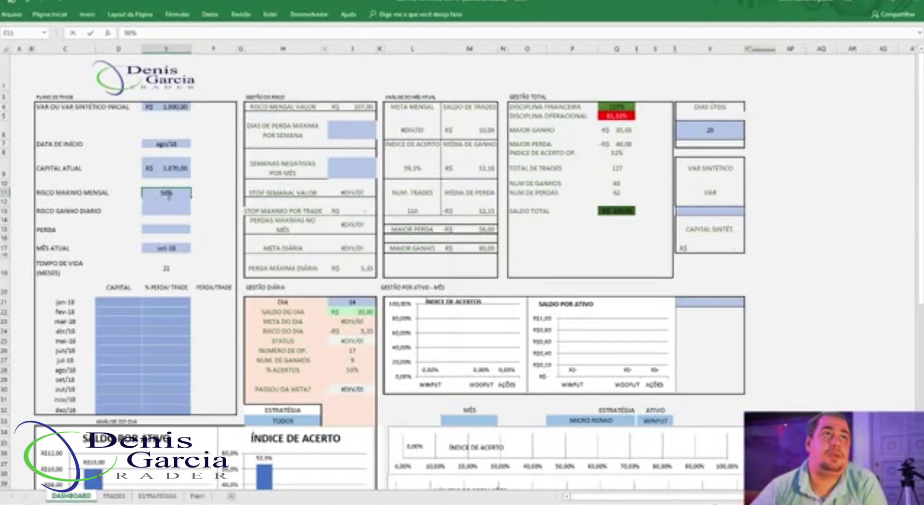
pyautogui.press('Return')
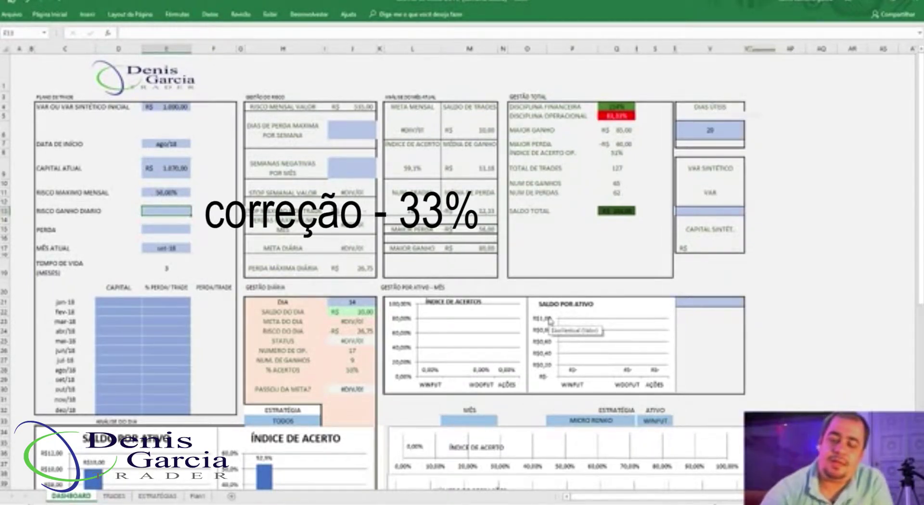
# Set RISCO GANHO DIARIO to 50% in the trade plan and DIAS ÚTEIS to 15
pyautogui.write('50%')
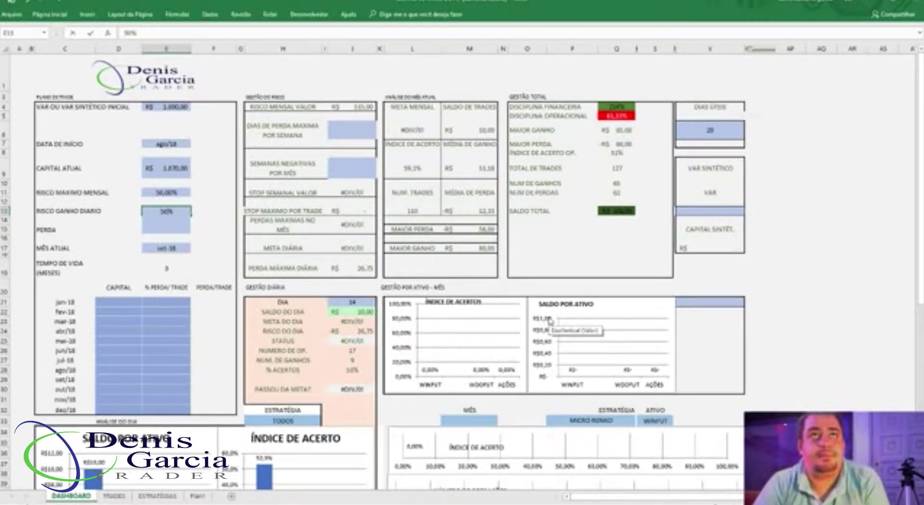
pyautogui.press('Return')
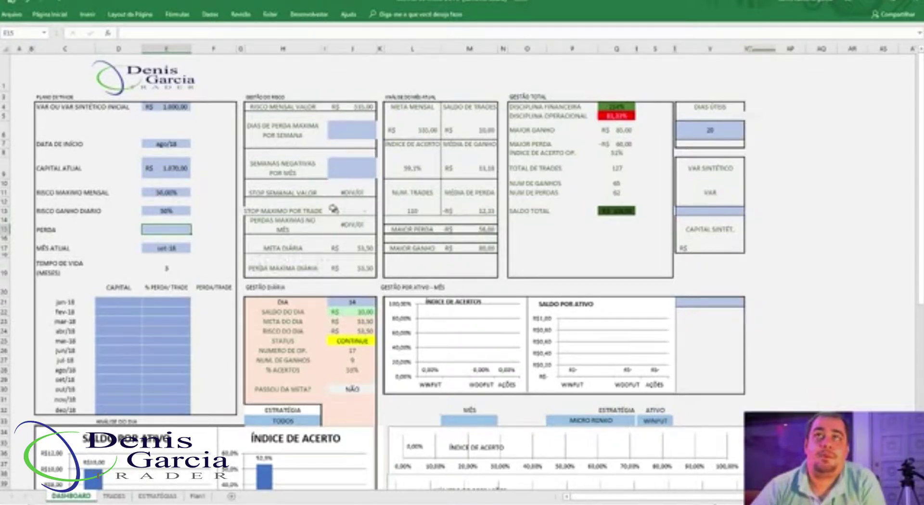
pyautogui.click(712, 130)
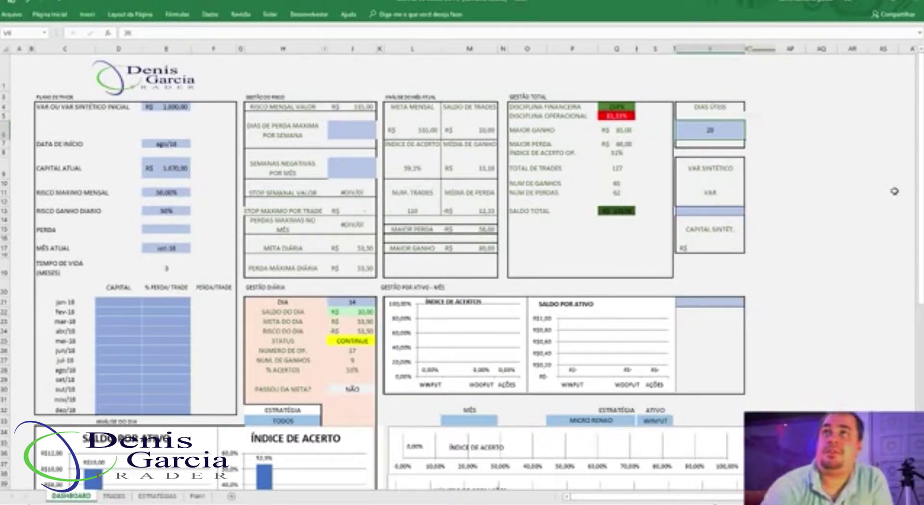
pyautogui.write('15')
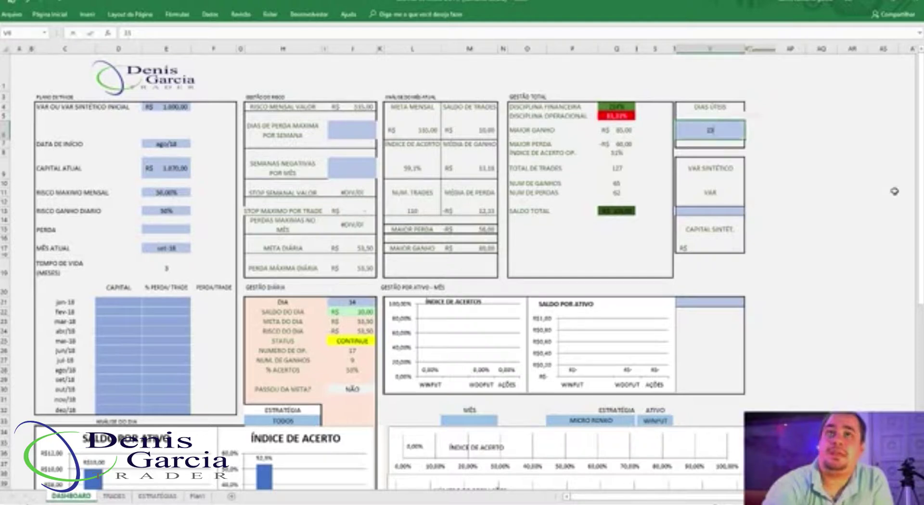
pyautogui.press('Return')
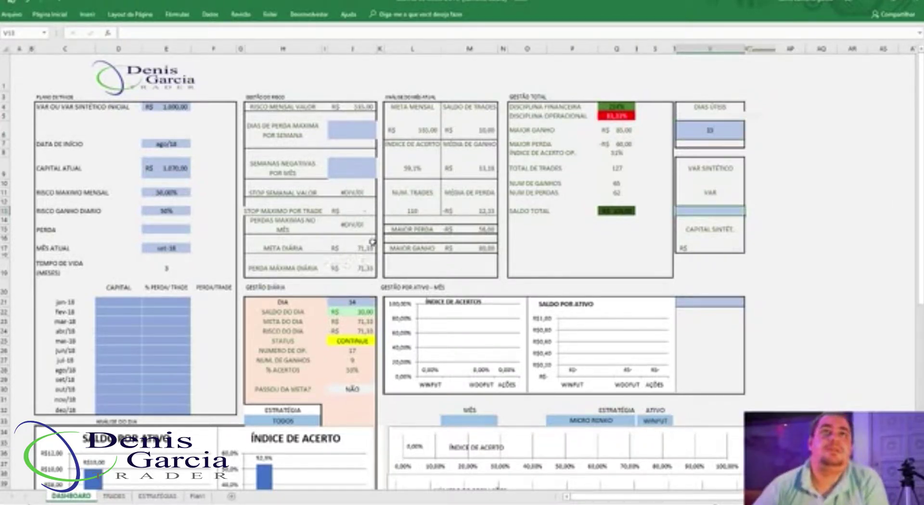
# Set the number of working days (DIAS ÚTEIS) back to 20
pyautogui.click(715, 130)
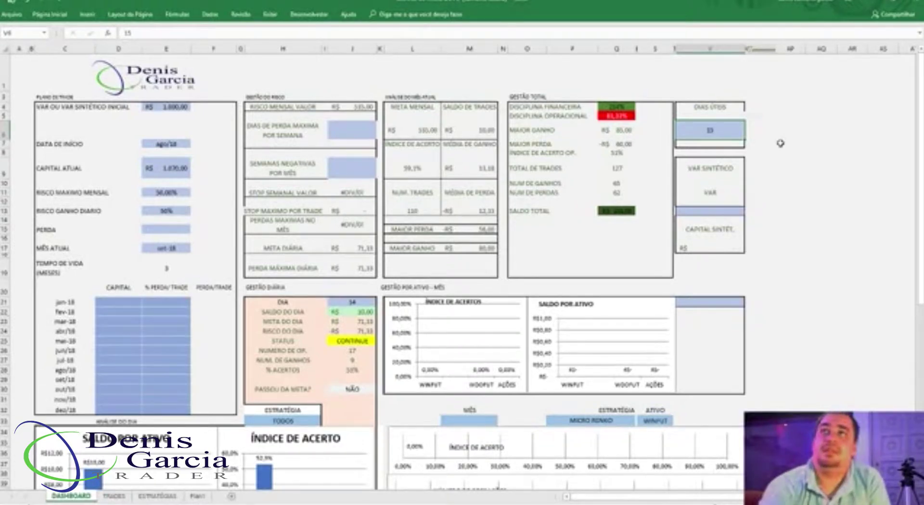
pyautogui.write('6')
pyautogui.press('BackSpace')
pyautogui.write('18')
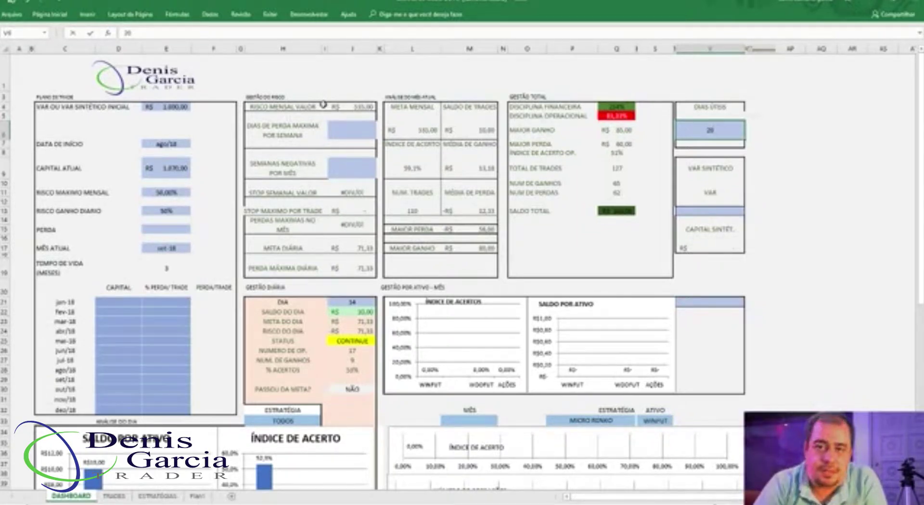
pyautogui.press('Return')
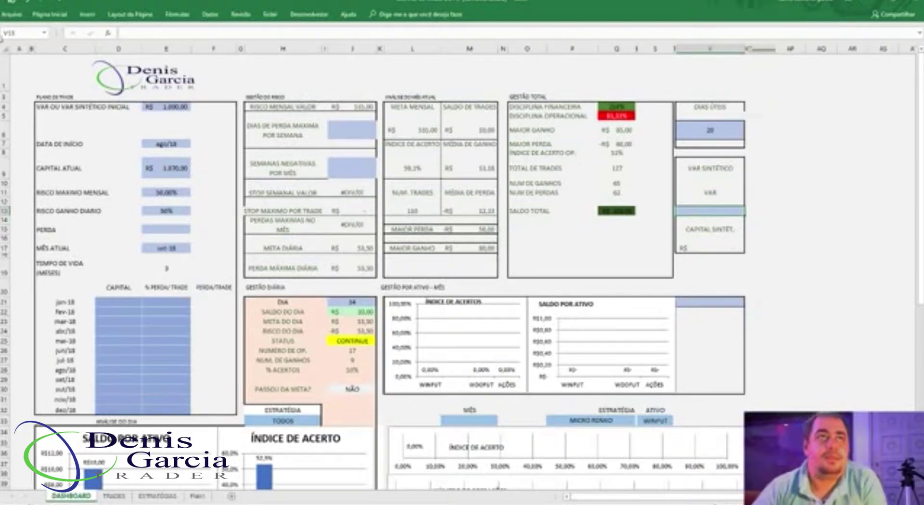
# Set RISCO GANHO DIARIO in the trade plan to 25%
pyautogui.click(166, 211)
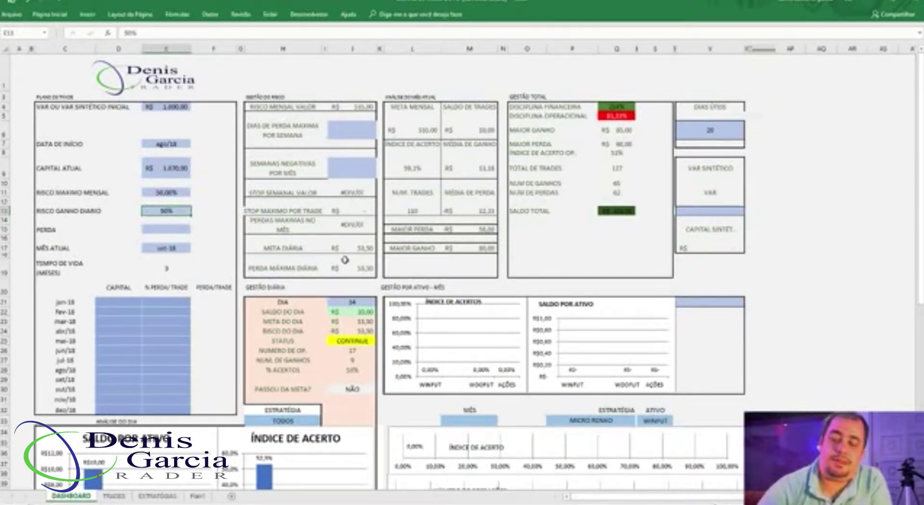
pyautogui.write('25')
pyautogui.press('Return')
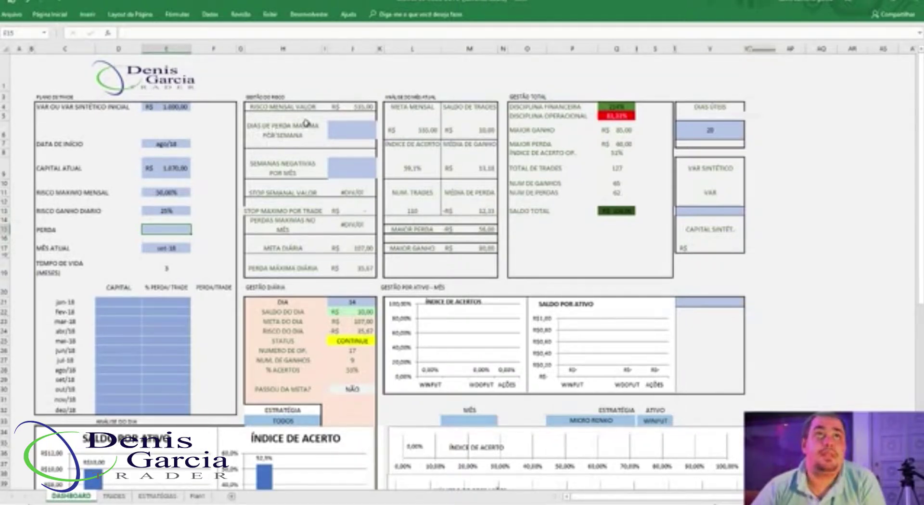
# Set DIAS DE PERDA MAXIMA POR SEMANA to 3 and SEMANAS NEGATIVAS POR MÊS to 3 in the risk management block
pyautogui.click(355, 129)
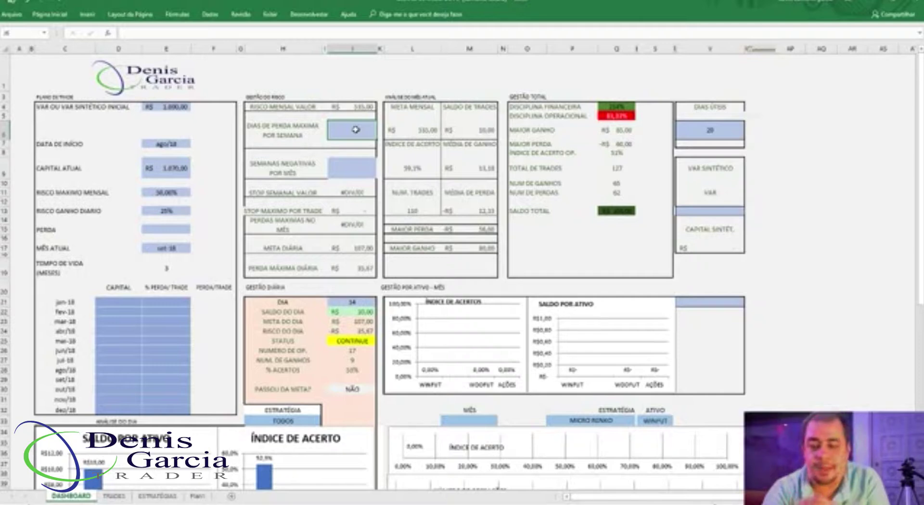
pyautogui.write('3')
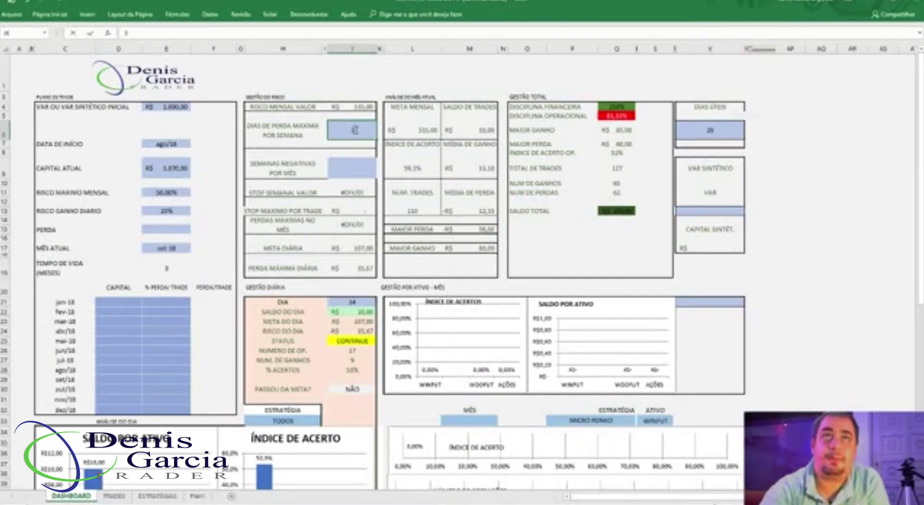
pyautogui.press('Return')
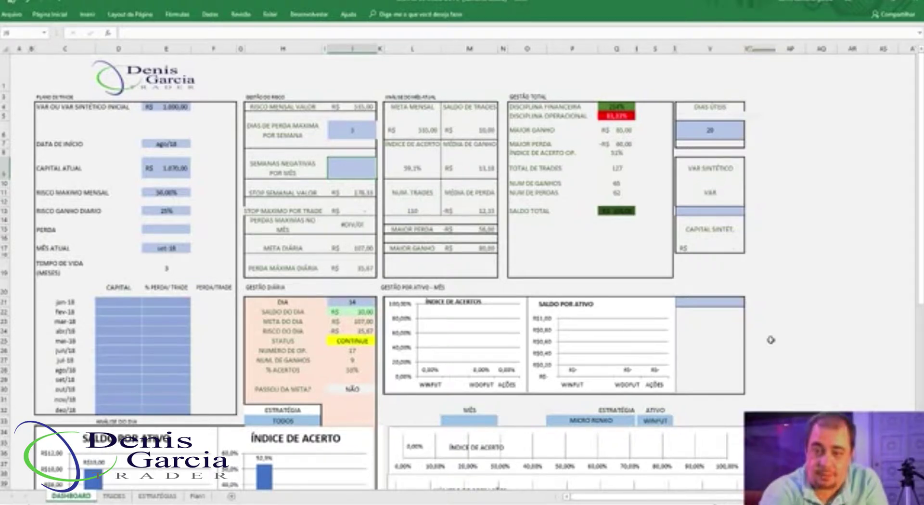
pyautogui.write('3')
pyautogui.press('Return')
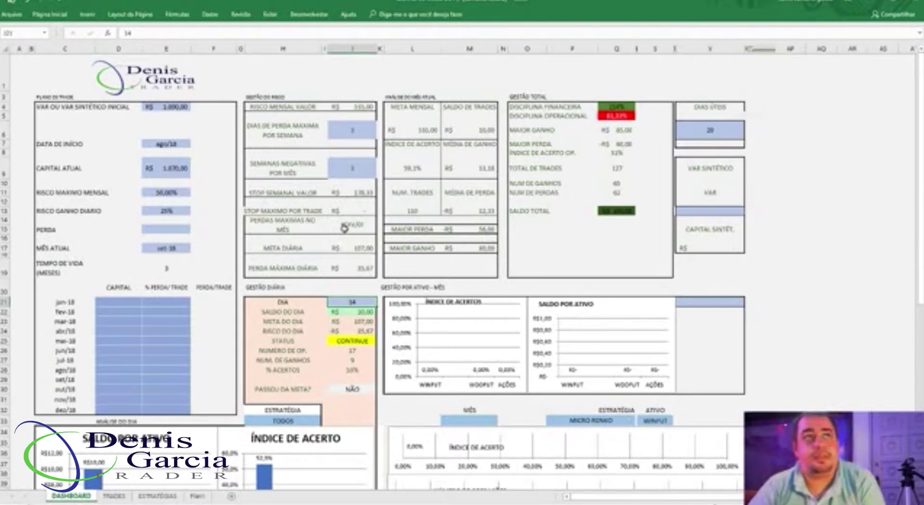
# Set PERDA to 10% and RISCO GANHO DIARIO to 50% in the trade plan
pyautogui.click(172, 230)
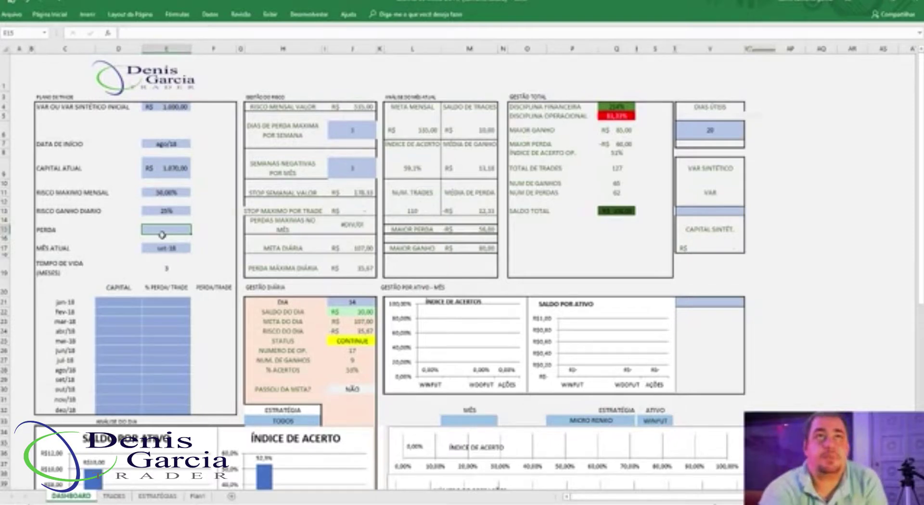
pyautogui.write('10')
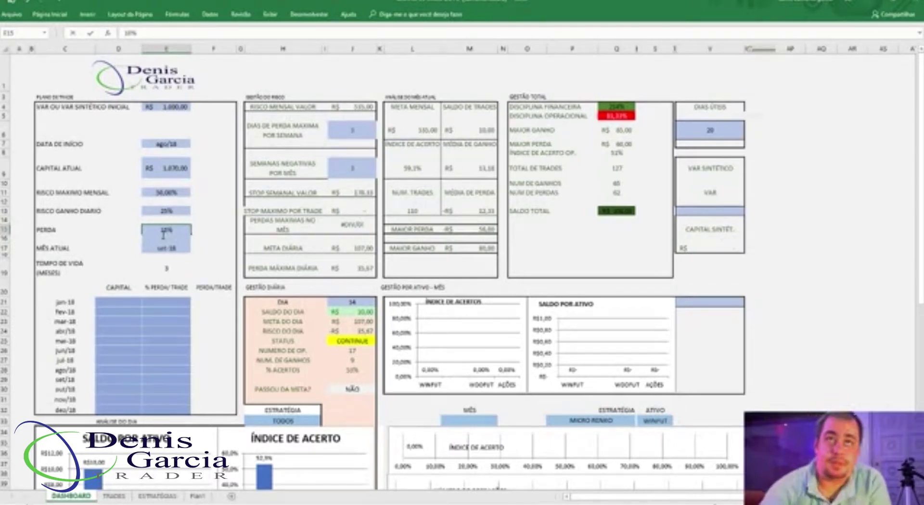
pyautogui.press('Return')
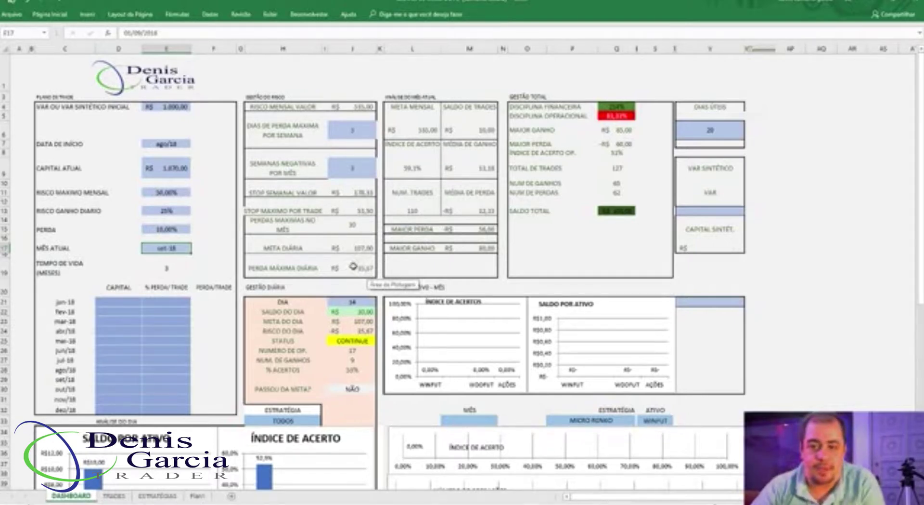
pyautogui.click(166, 211)
pyautogui.write('50')
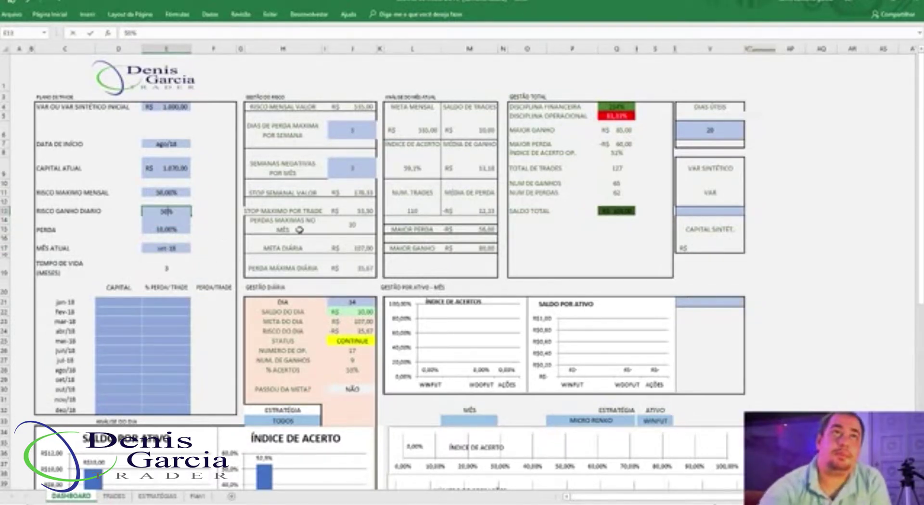
pyautogui.press('Return')
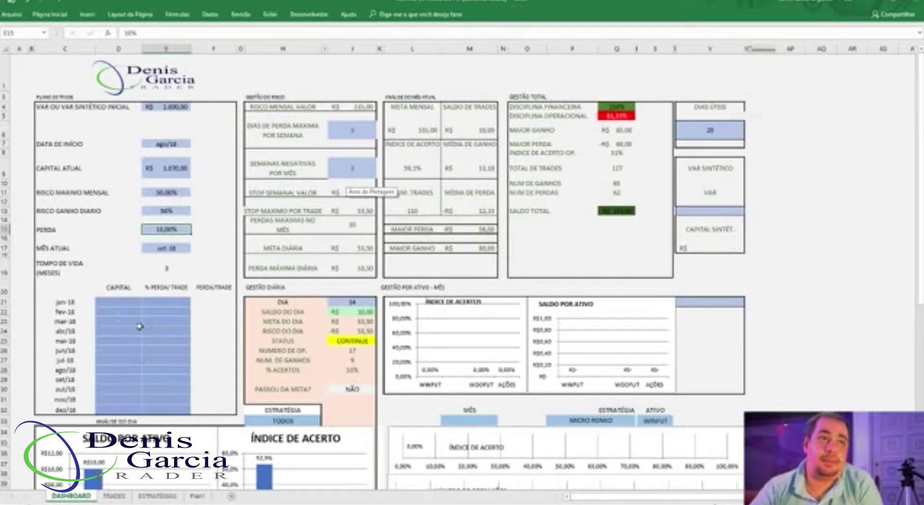
# Enter capital 1000 with 6% loss per trade for ago/18, and capital 1070 with 6% for set/18 in the monthly table
pyautogui.click(117, 372)
pyautogui.write('1000')
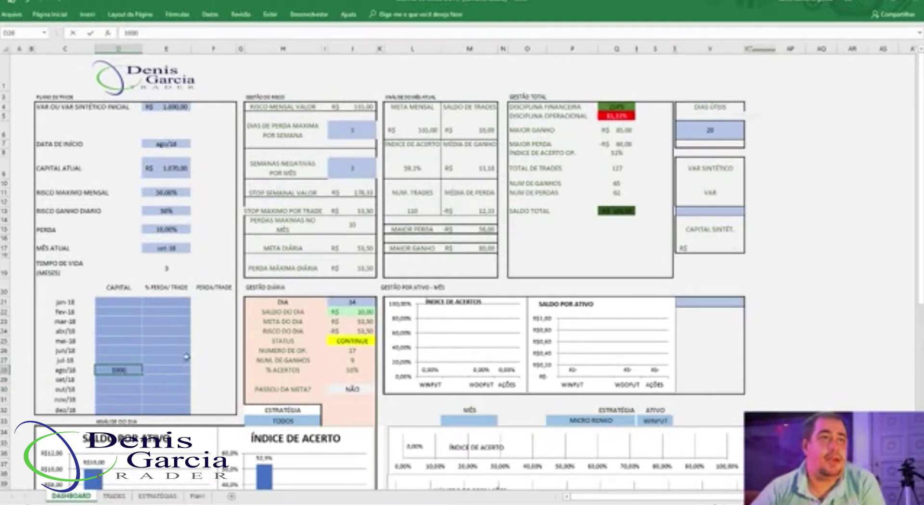
pyautogui.press('Tab')
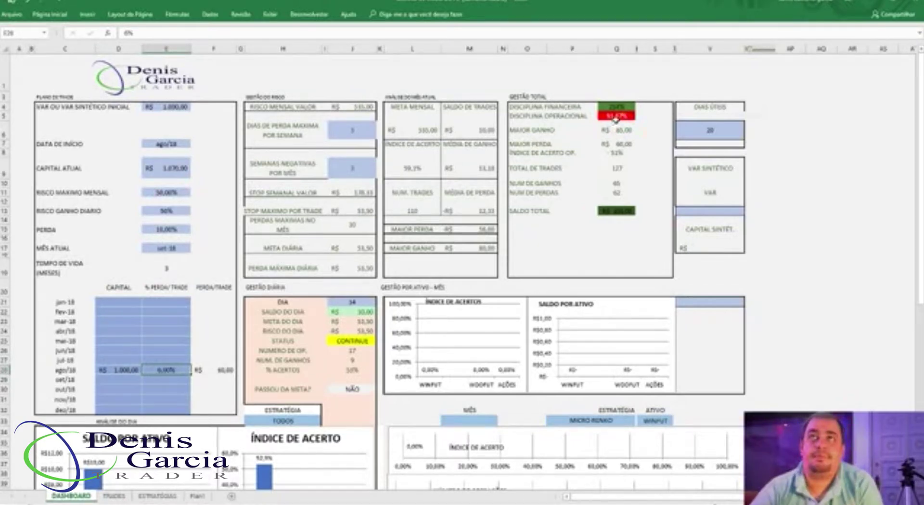
pyautogui.click(130, 378)
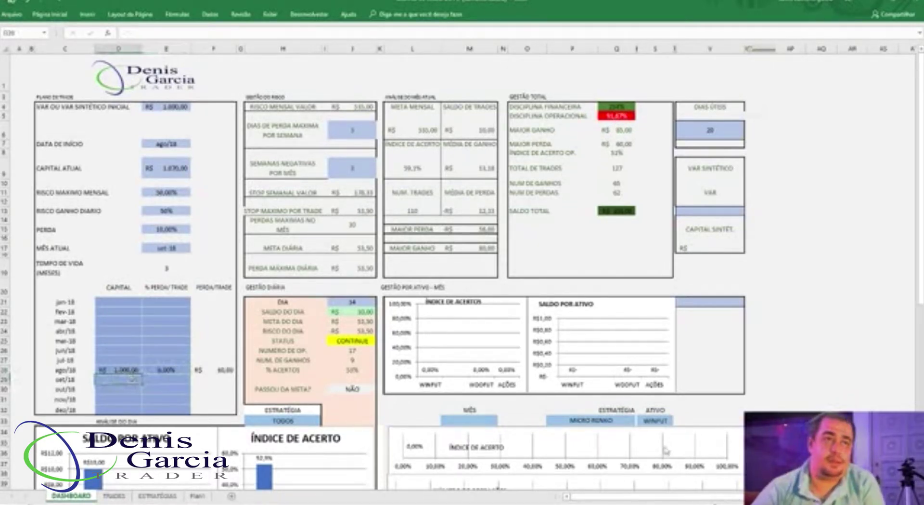
pyautogui.write('10')
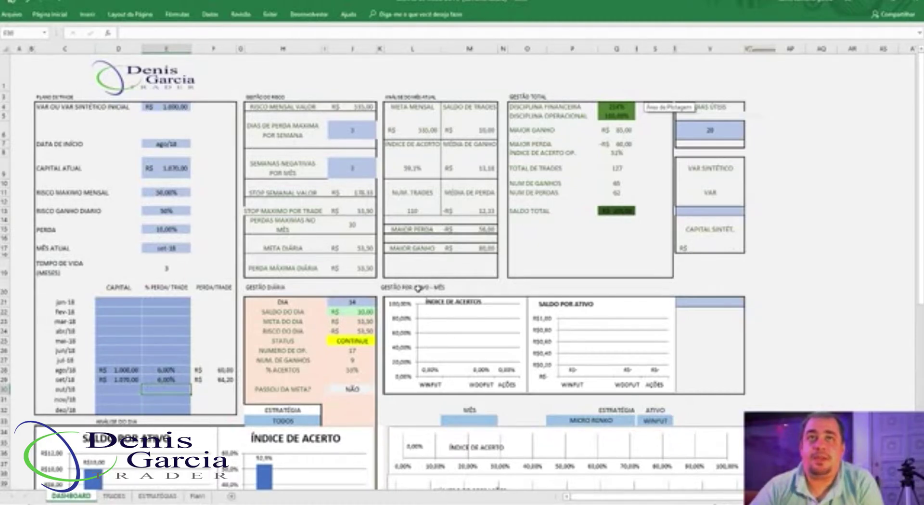
# Set the month of the GESTÃO POR ATIVO - MÊS charts to 9/18
pyautogui.click(702, 304)
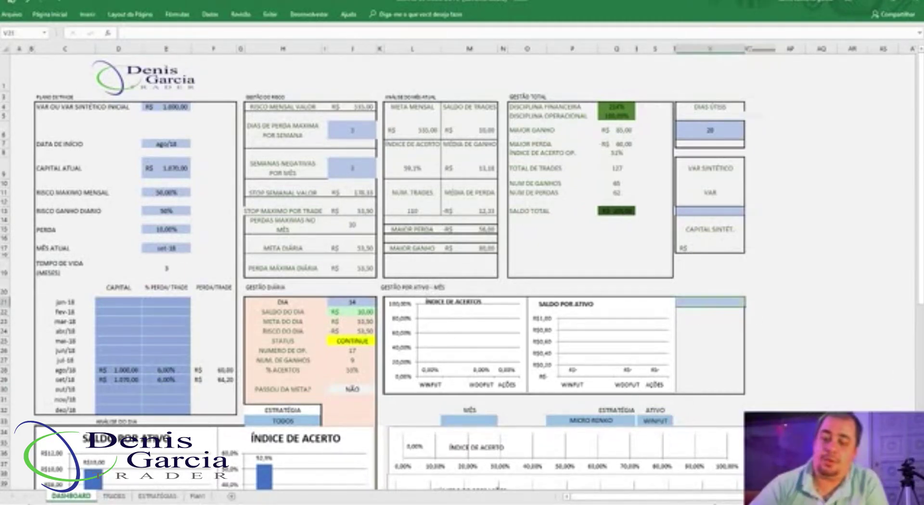
pyautogui.write('=')
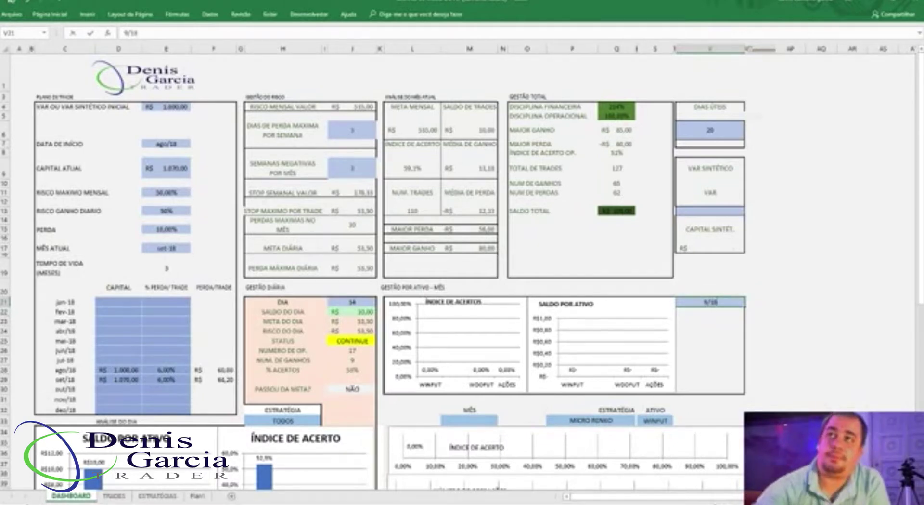
pyautogui.press('Return')
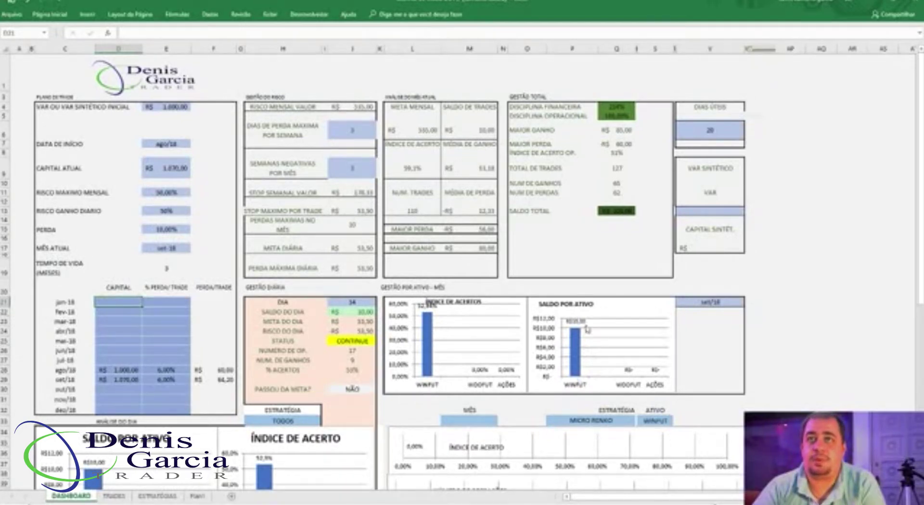
# Set the month of the GESTÃO POR ATIVO - MÊS charts to 8/18
pyautogui.click(709, 303)
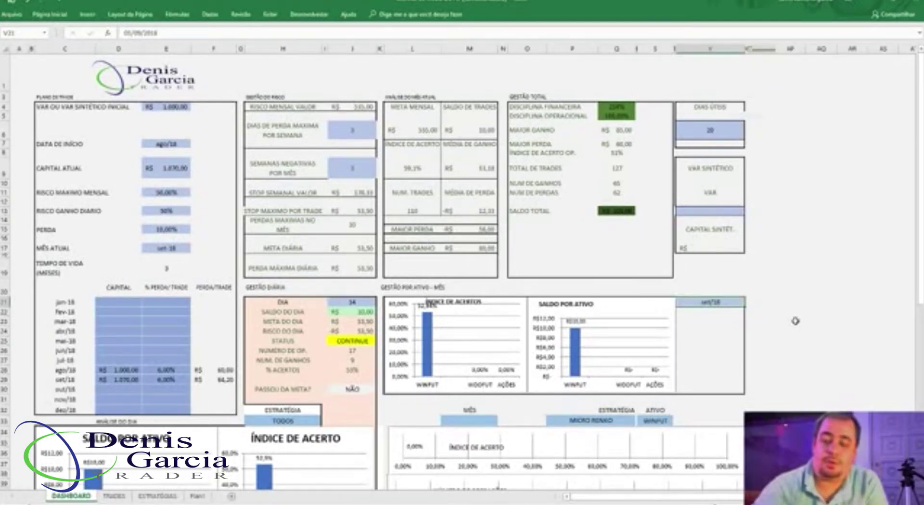
pyautogui.write('8/18')
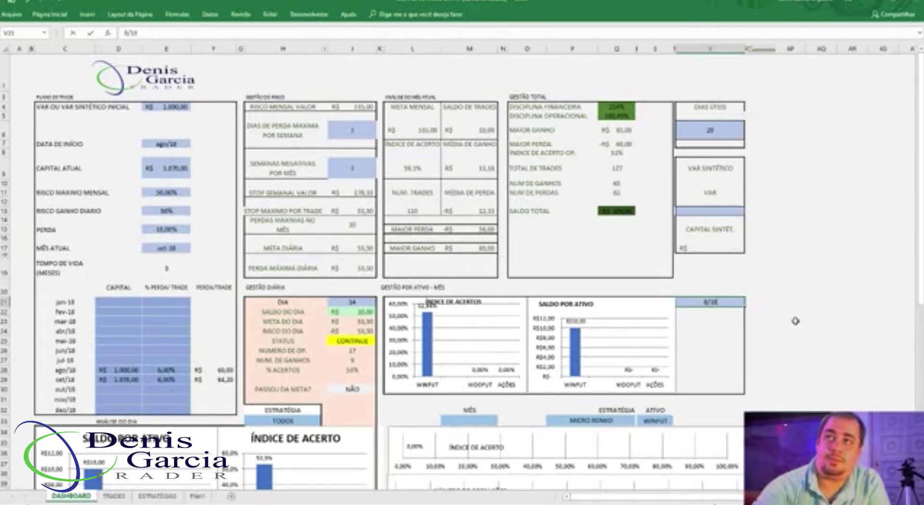
pyautogui.press('Return')
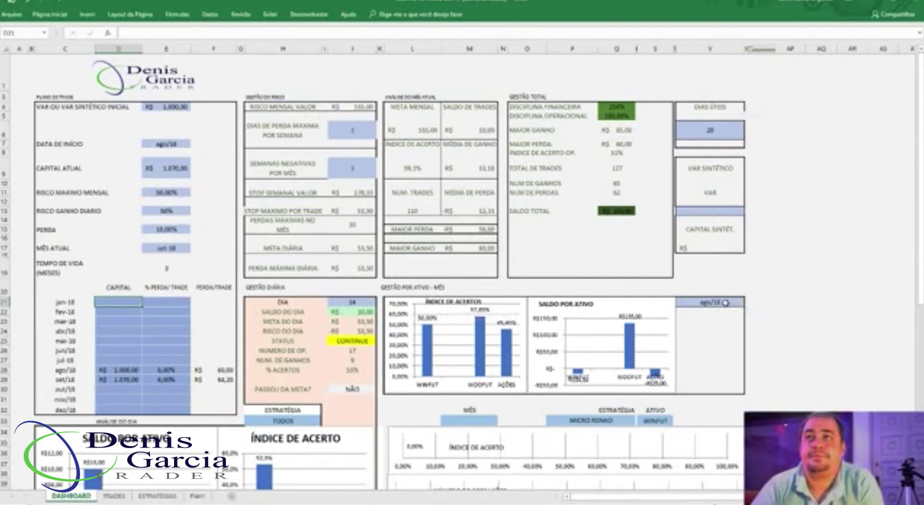
# Set MÊS above the strategy analysis charts to 8/18
pyautogui.scroll(-3, 493, 289)
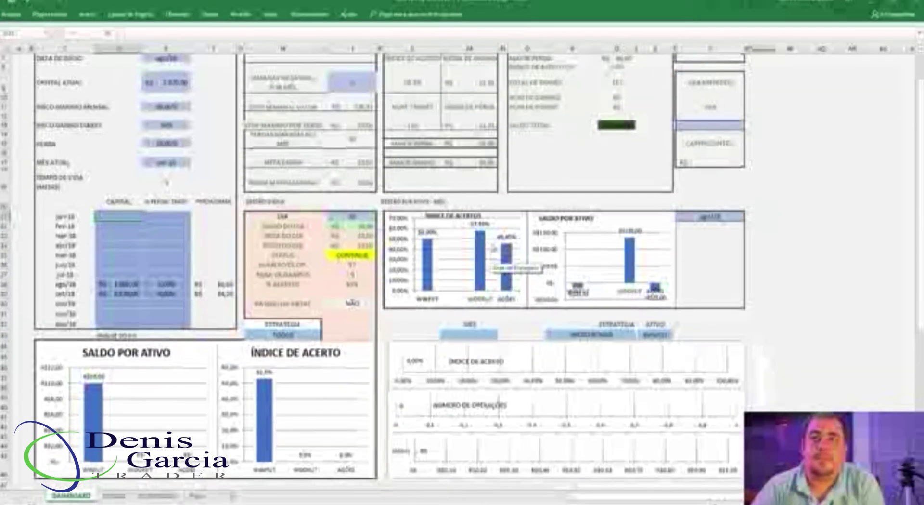
pyautogui.click(464, 334)
pyautogui.write('1')
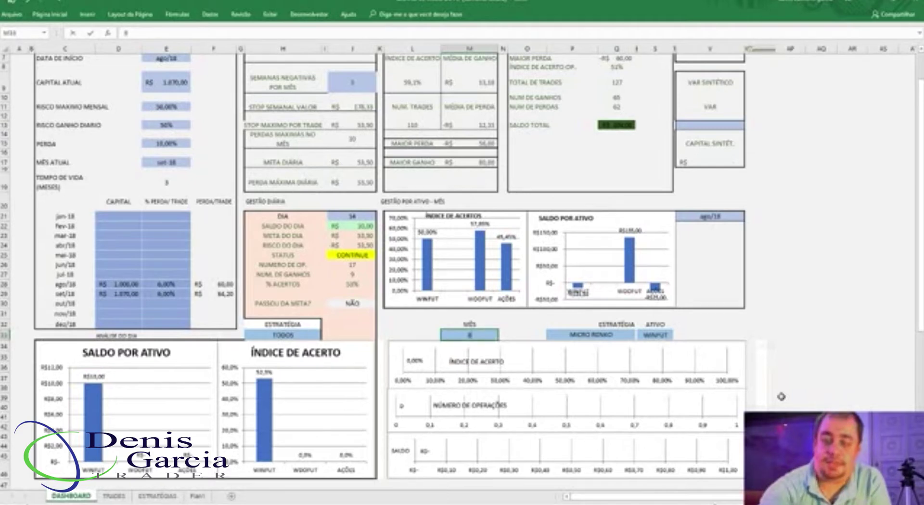
pyautogui.write('/18')
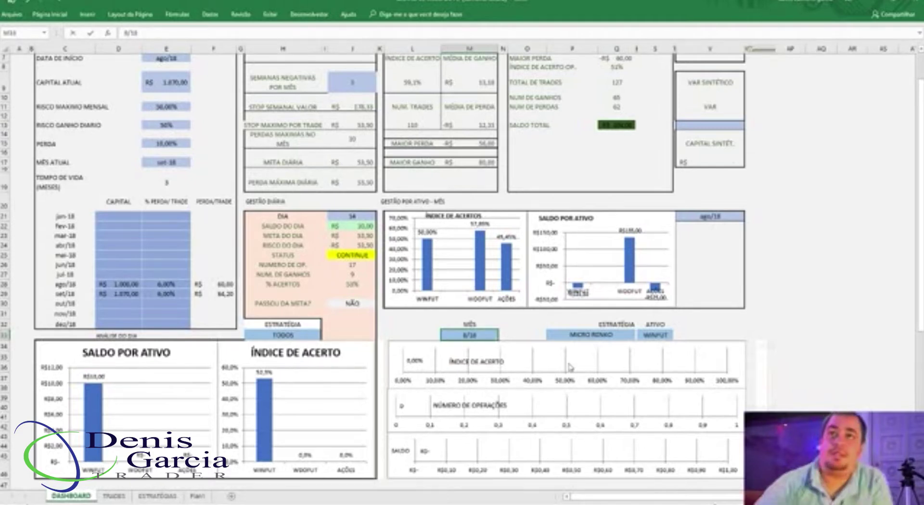
# Change the ESTRATÉGIA filter of the strategy charts first to PADRÃO DE CANDLE and finally to PULLBACK
pyautogui.click(574, 334)
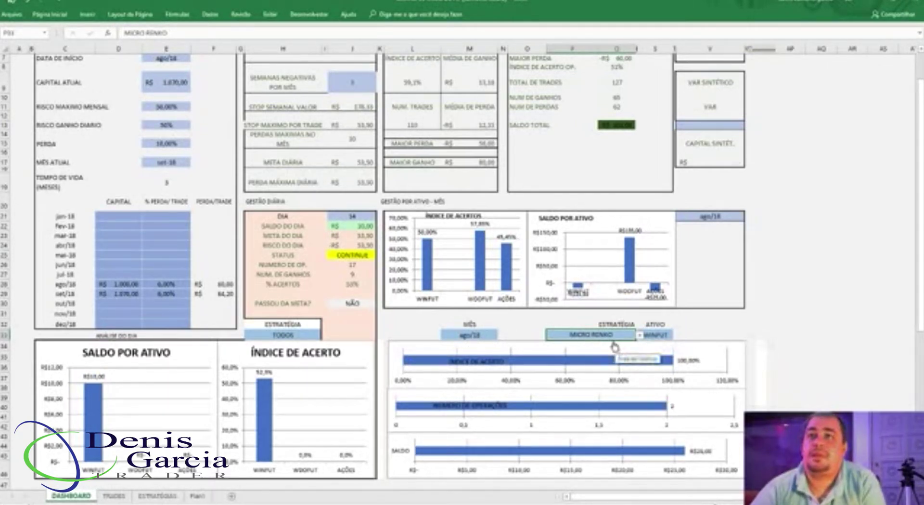
pyautogui.click(639, 336)
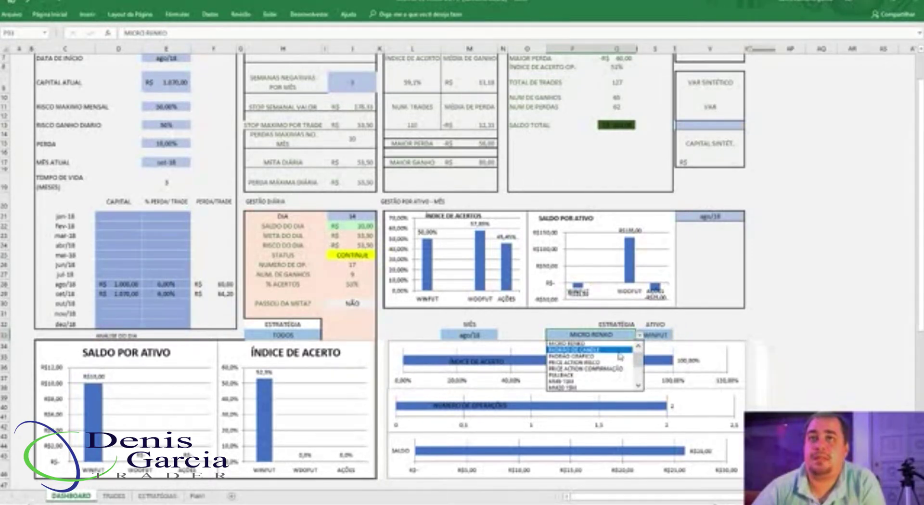
pyautogui.click(619, 352)
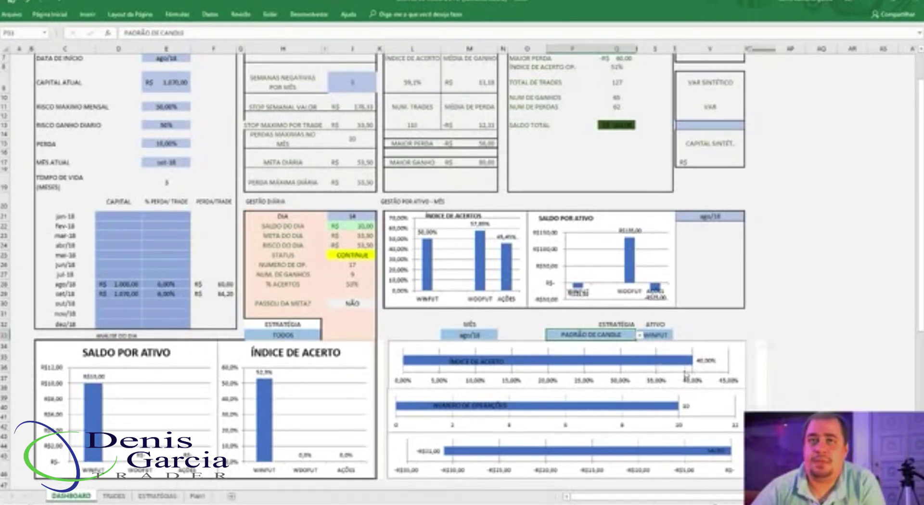
pyautogui.click(640, 335)
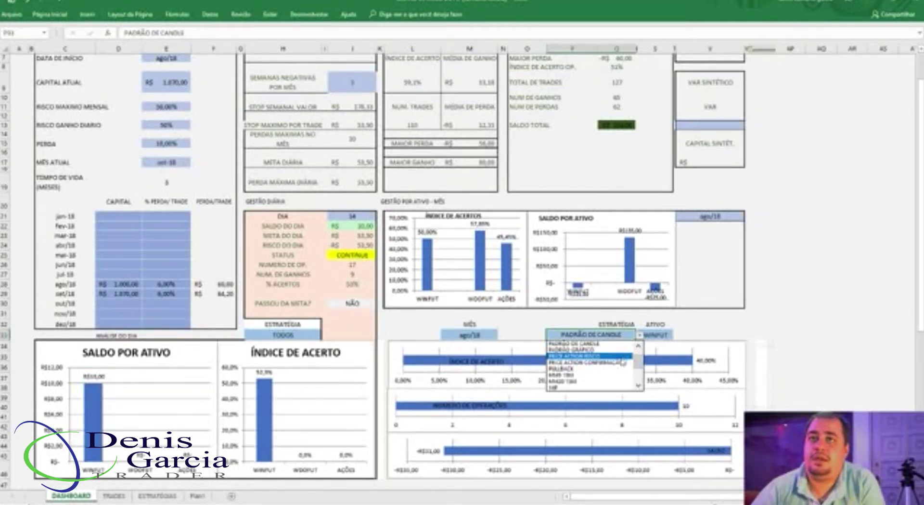
pyautogui.click(613, 372)
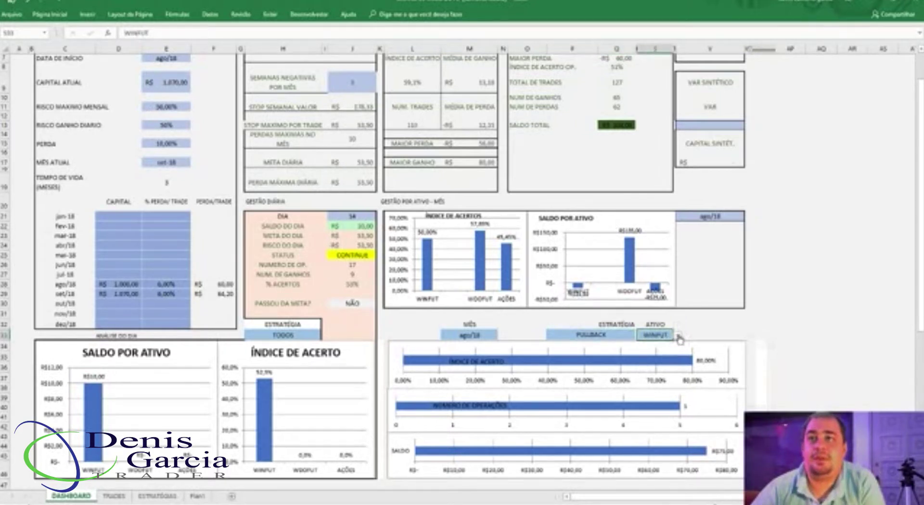
# Set the ATIVO filter of the strategy charts to TODOS
pyautogui.click(678, 335)
pyautogui.click(669, 357)
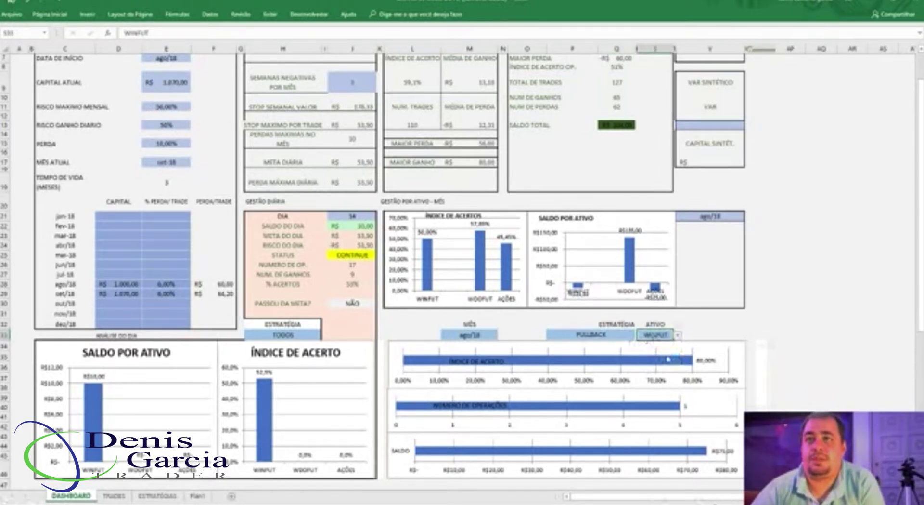
pyautogui.click(678, 335)
pyautogui.click(642, 362)
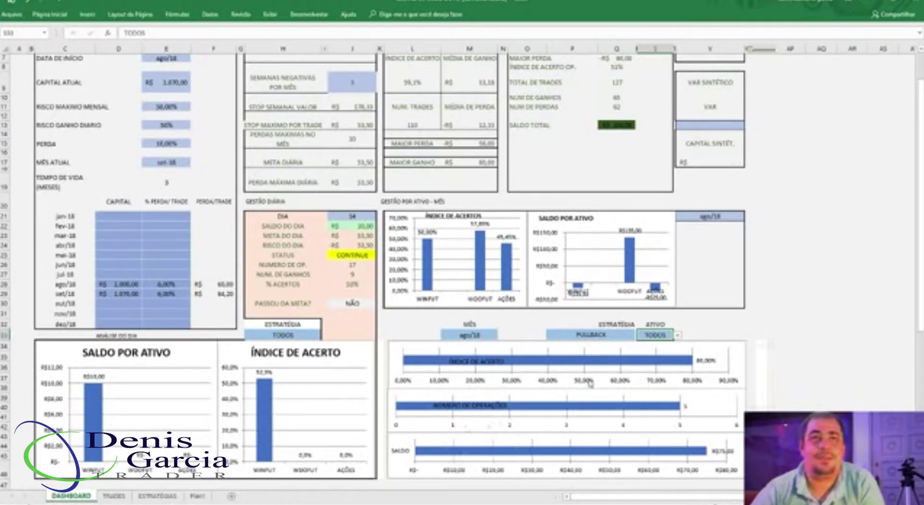
pyautogui.scroll(-2, 630, 389)
pyautogui.scroll(2, 285, 199)
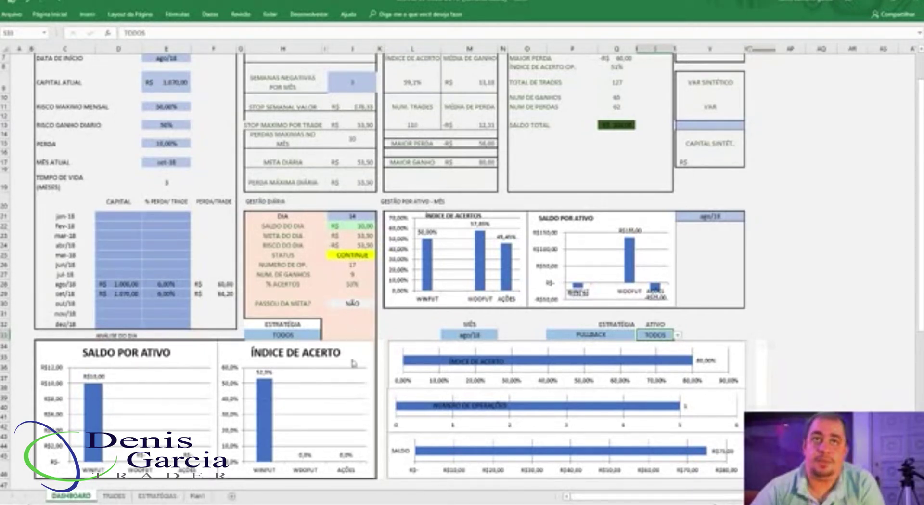
# Set DIA in the GESTÃO DIÁRIA block to 13 and return it to 14
pyautogui.click(348, 215)
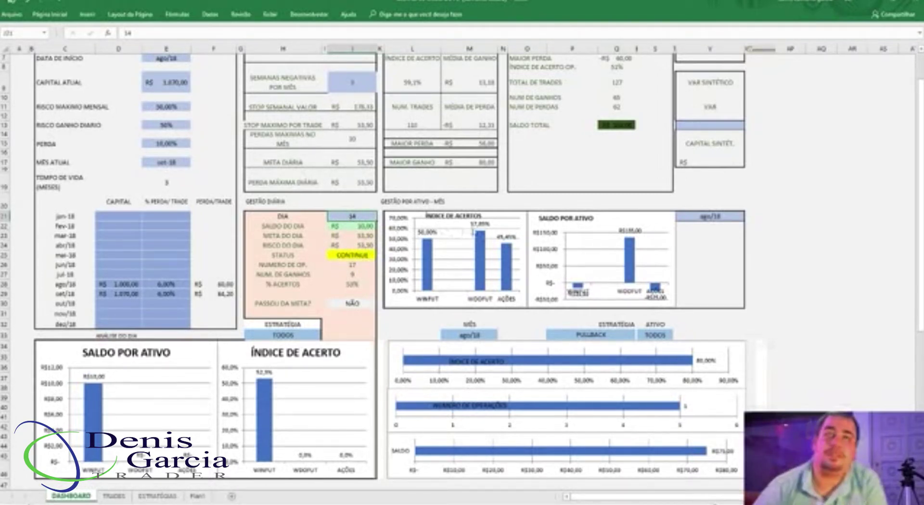
pyautogui.click(356, 217)
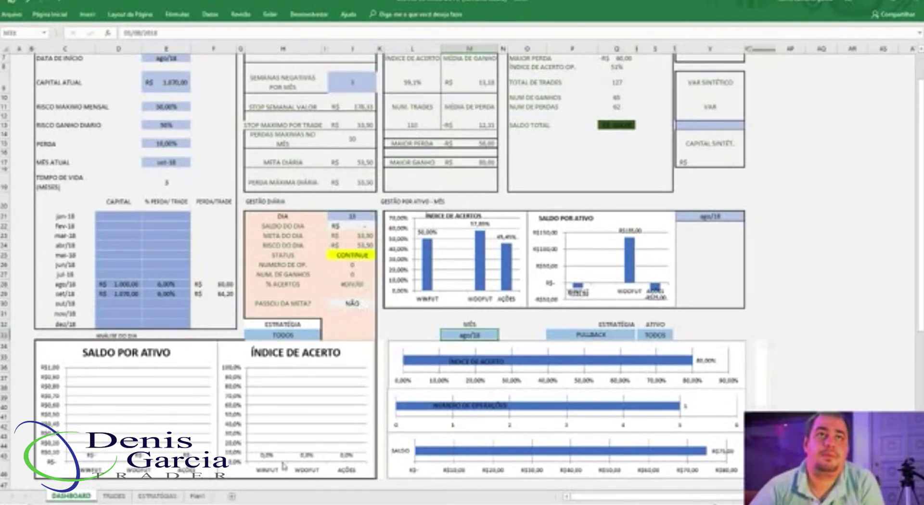
pyautogui.click(361, 216)
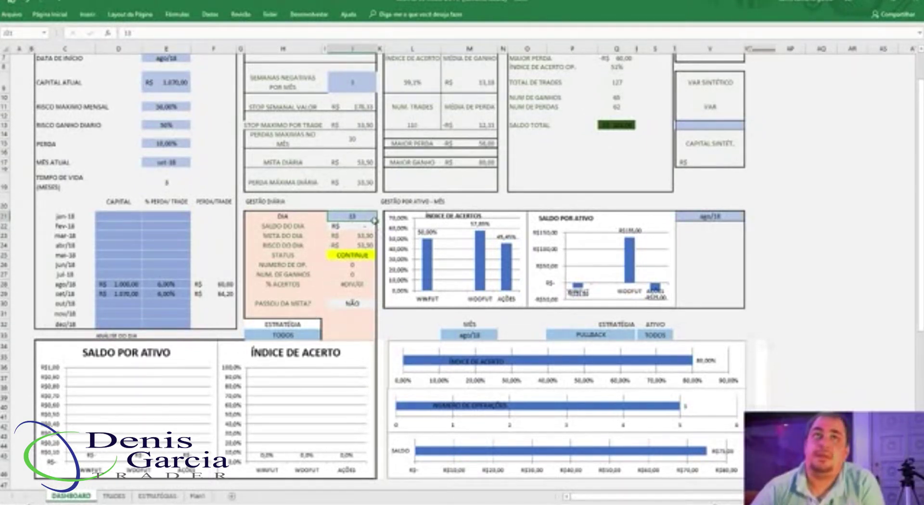
pyautogui.write('14')
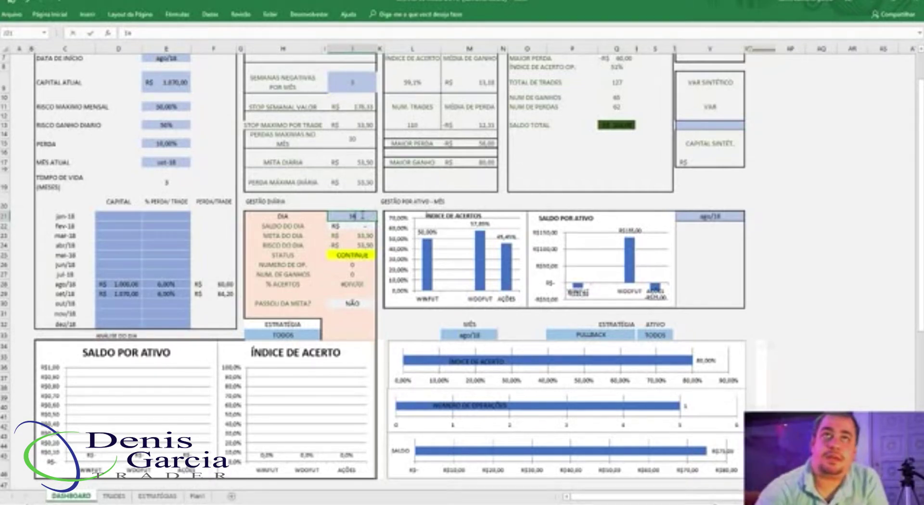
pyautogui.click(469, 334)
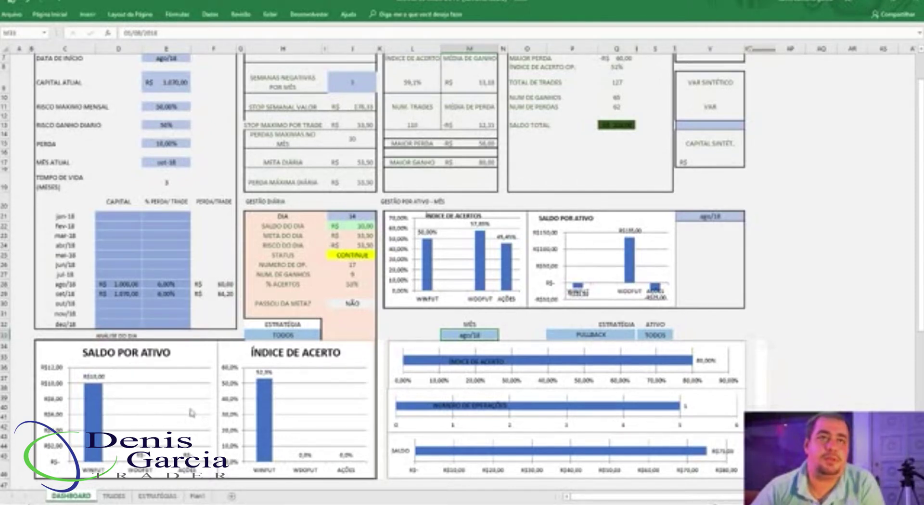
# Switch the ESTRATÉGIA filter of the daily analysis charts to MICRO FIBO, to MICRO RENKO, and back to TODOS
pyautogui.click(316, 334)
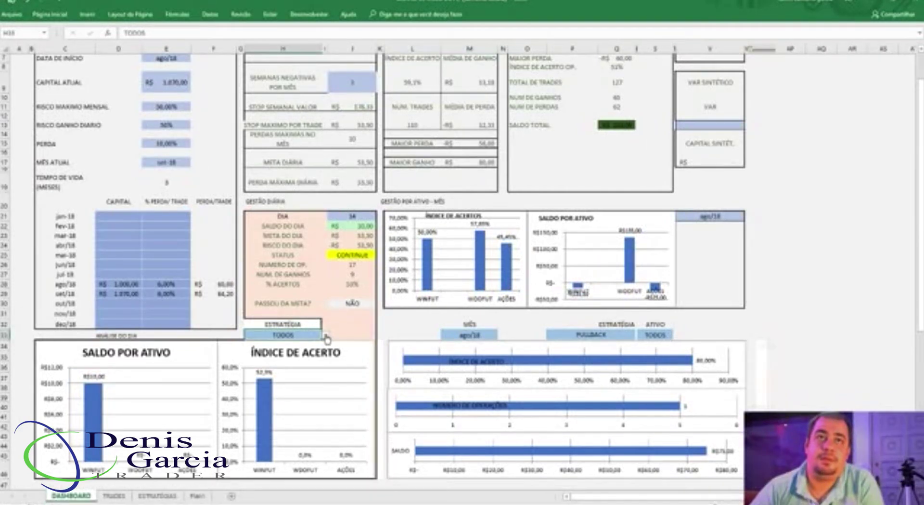
pyautogui.click(325, 339)
pyautogui.click(309, 351)
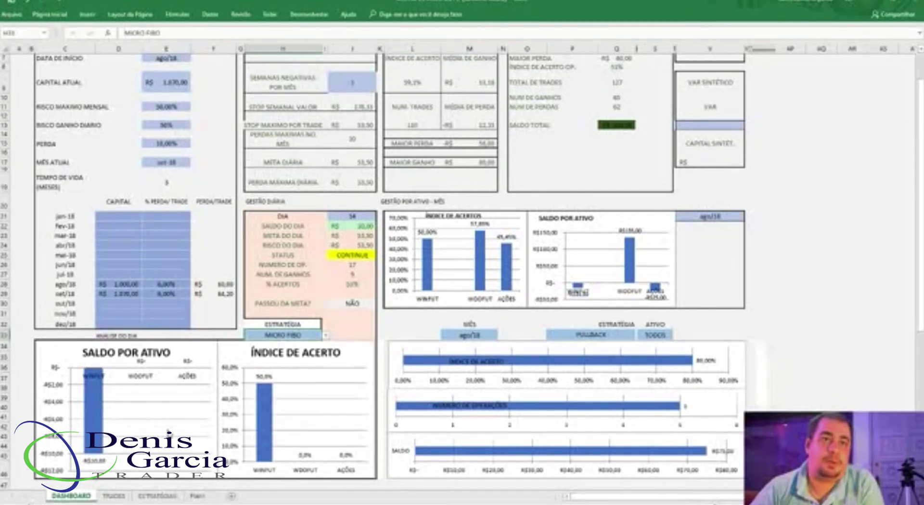
pyautogui.click(325, 335)
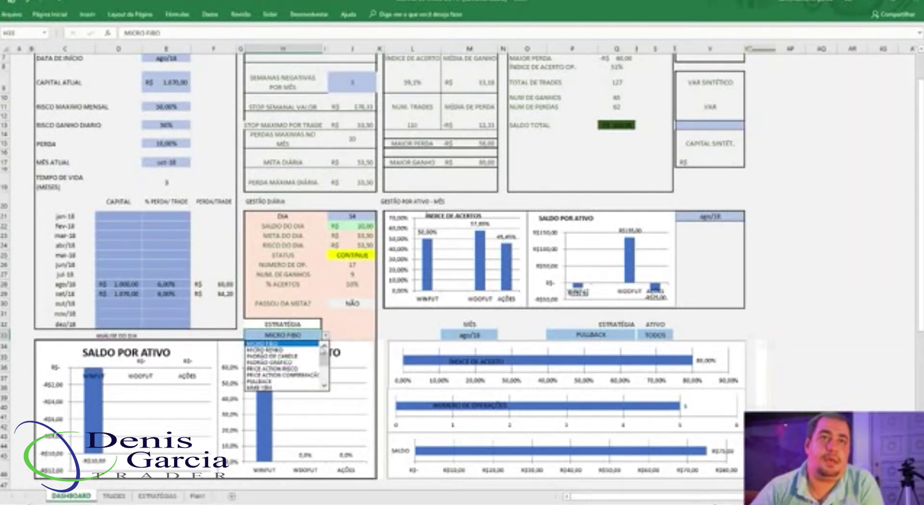
pyautogui.click(311, 352)
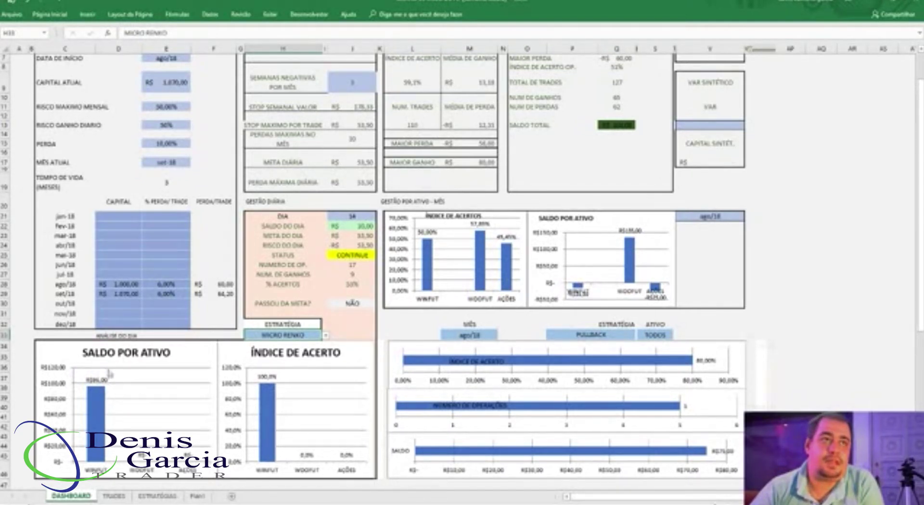
pyautogui.click(326, 335)
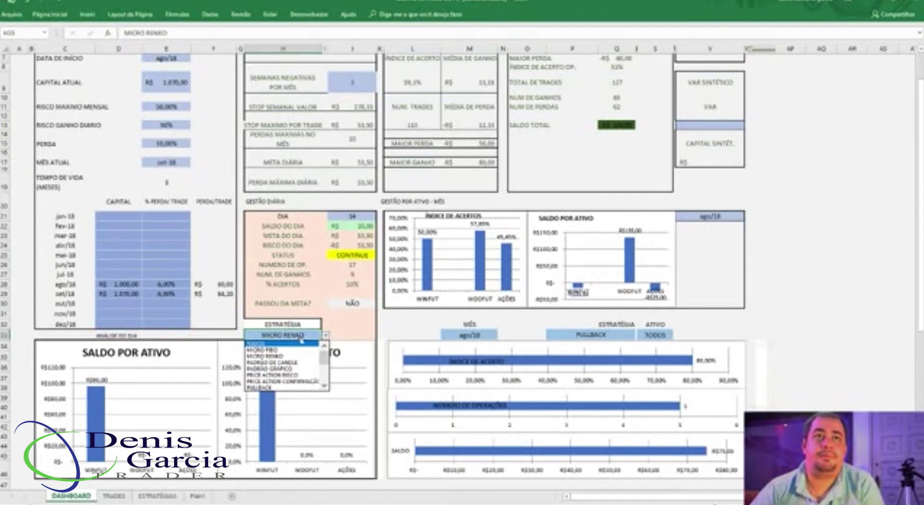
pyautogui.click(303, 343)
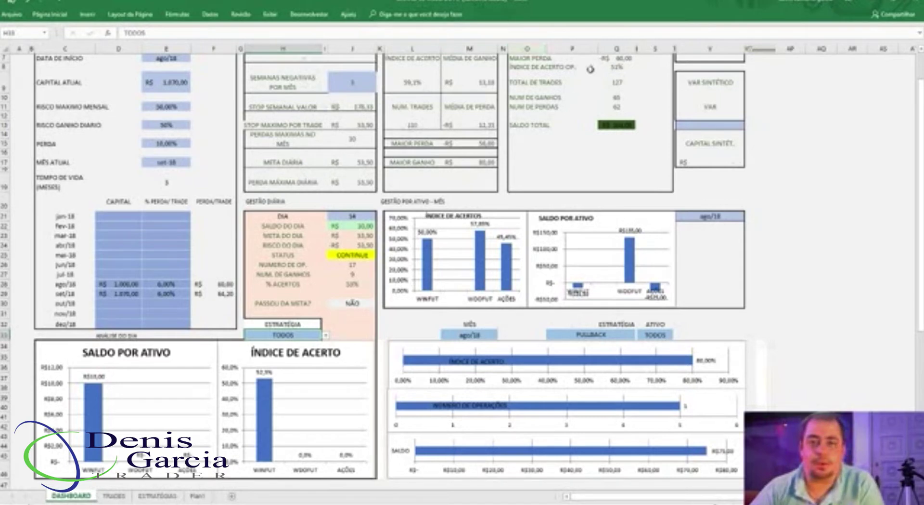
# Start a new trade in the first empty row of the TRADES sheet with DIA 15, MÊS 9/18 and HORARIO 9:00
pyautogui.click(114, 495)
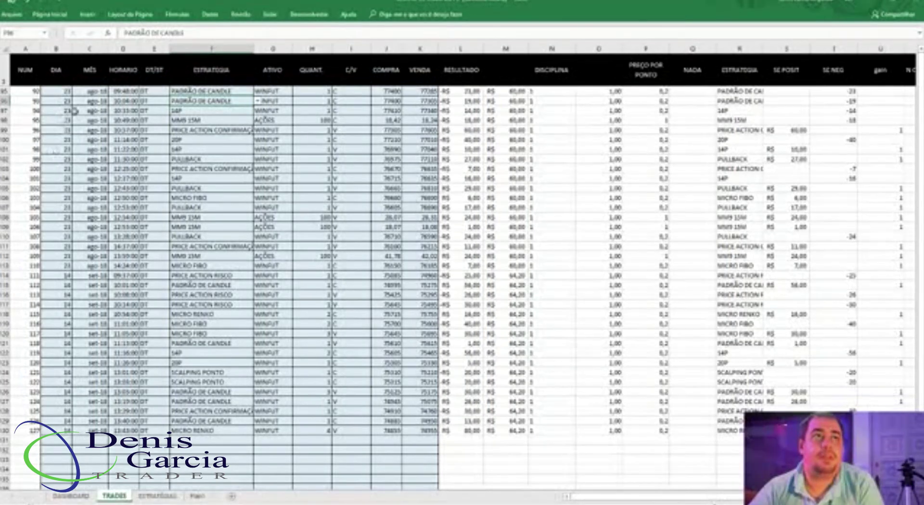
pyautogui.click(56, 439)
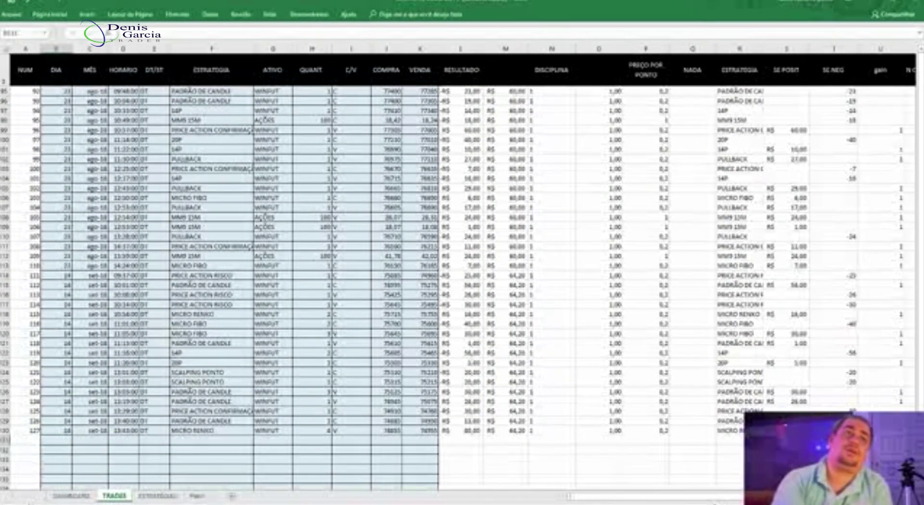
pyautogui.write('15')
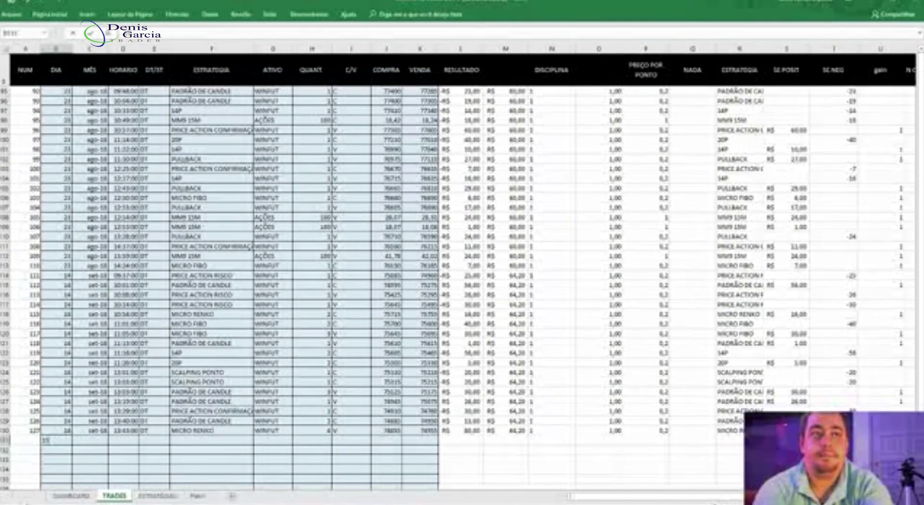
pyautogui.press('Tab')
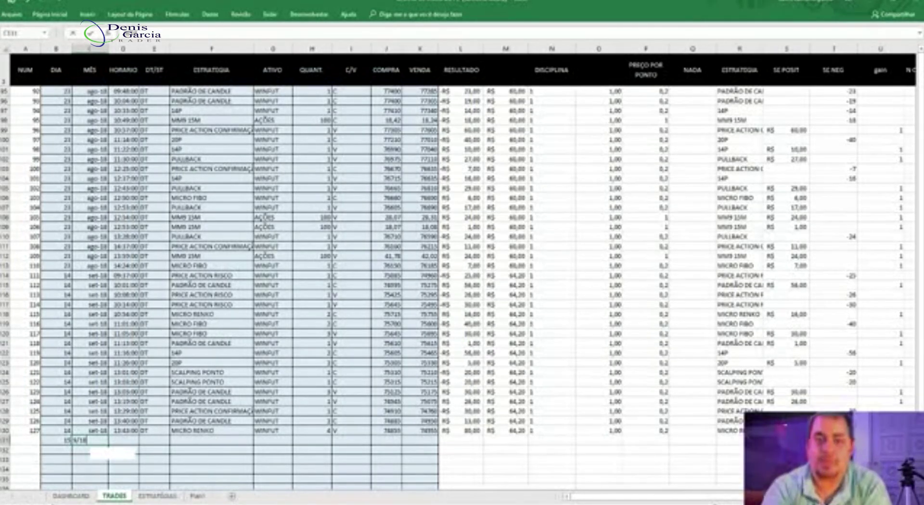
pyautogui.press('Tab')
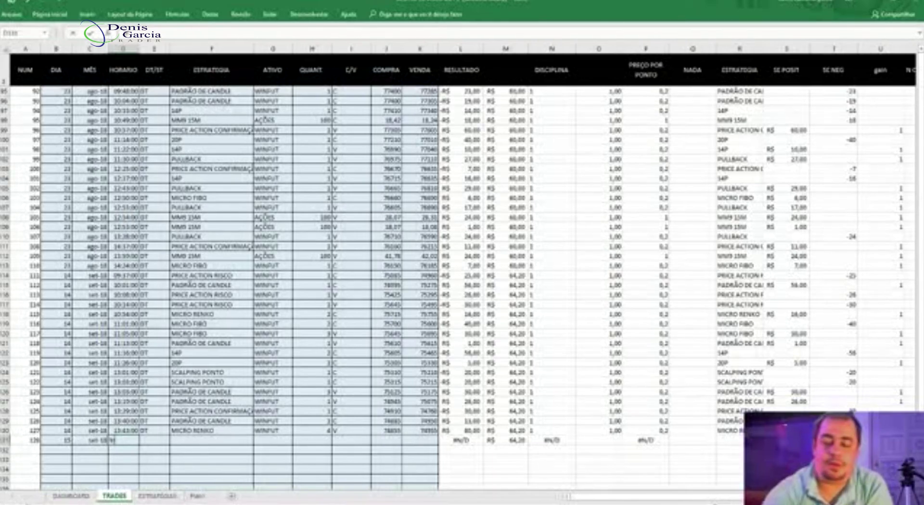
pyautogui.write('9:00')
pyautogui.press('Tab')
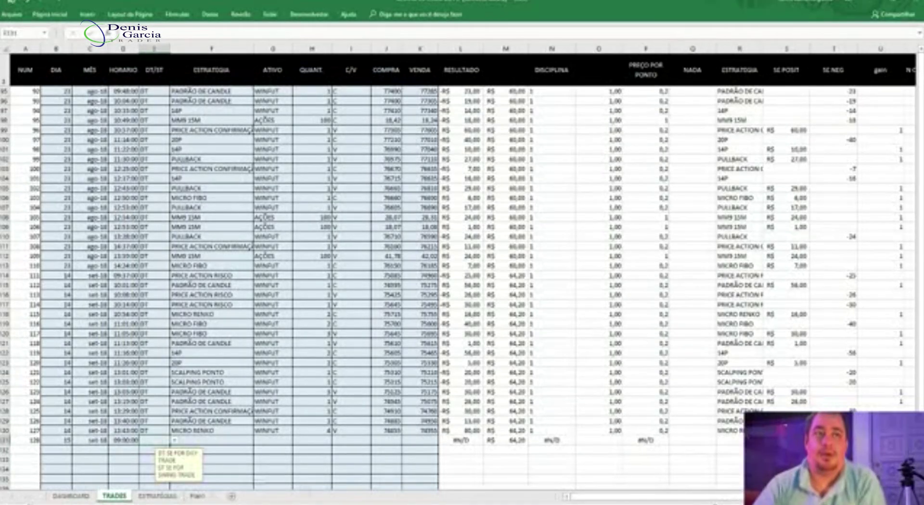
# Set the new trade's DT/ST to DT and its ESTRATÉGIA to SCALPING PONTO
pyautogui.click(175, 440)
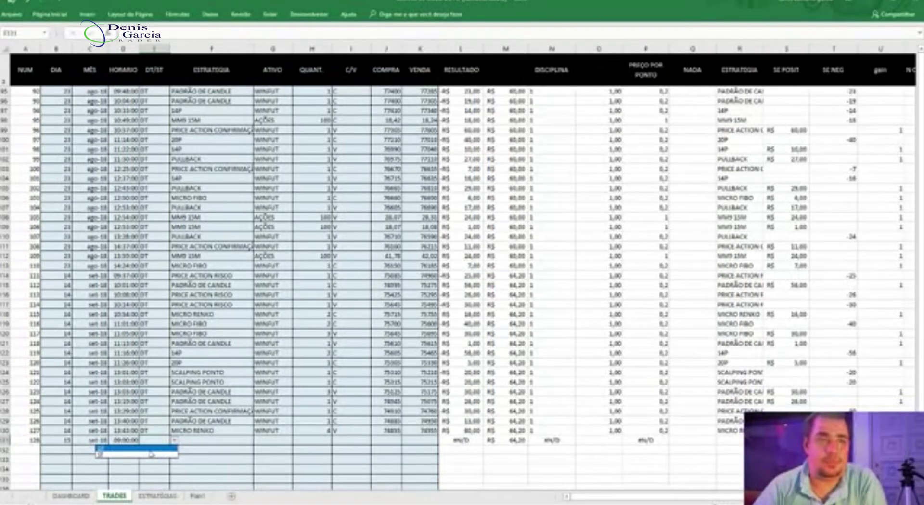
pyautogui.click(151, 450)
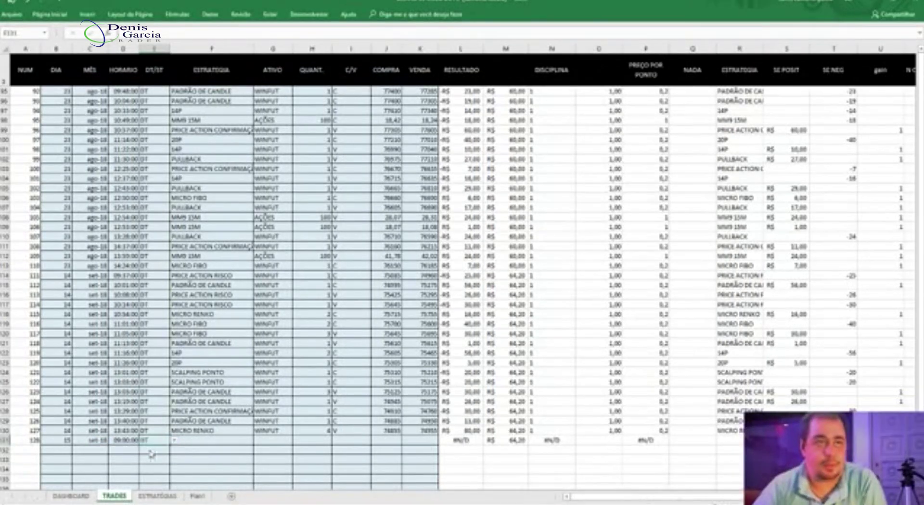
pyautogui.click(251, 442)
pyautogui.click(258, 439)
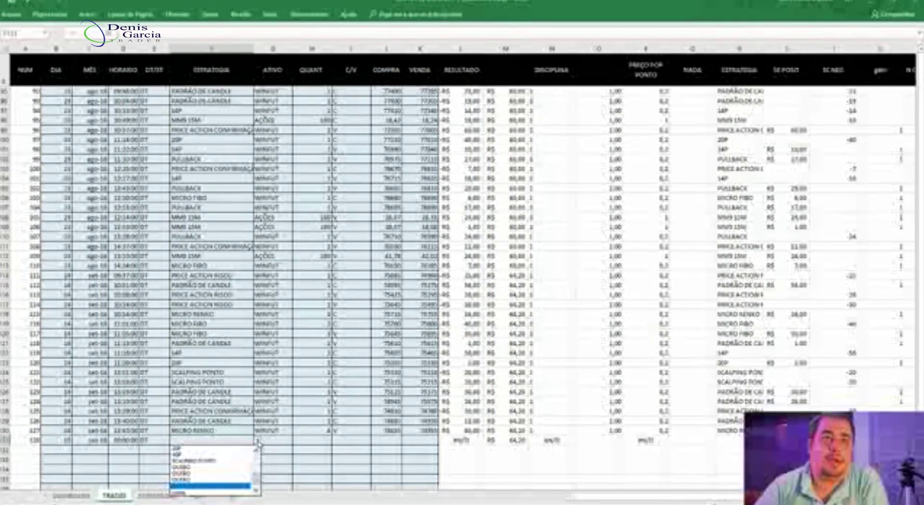
pyautogui.click(240, 462)
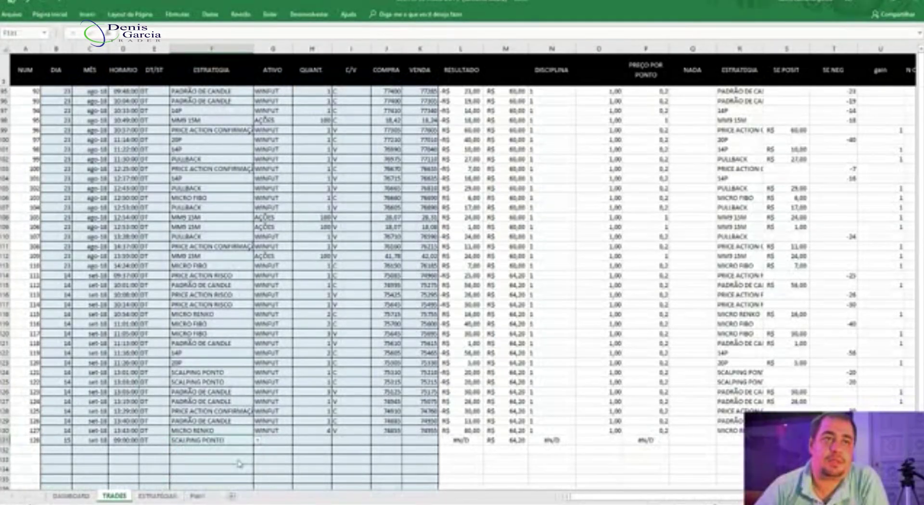
# Set the new trade's ATIVO to WDOFUT and its QUANT. to 1
pyautogui.click(274, 440)
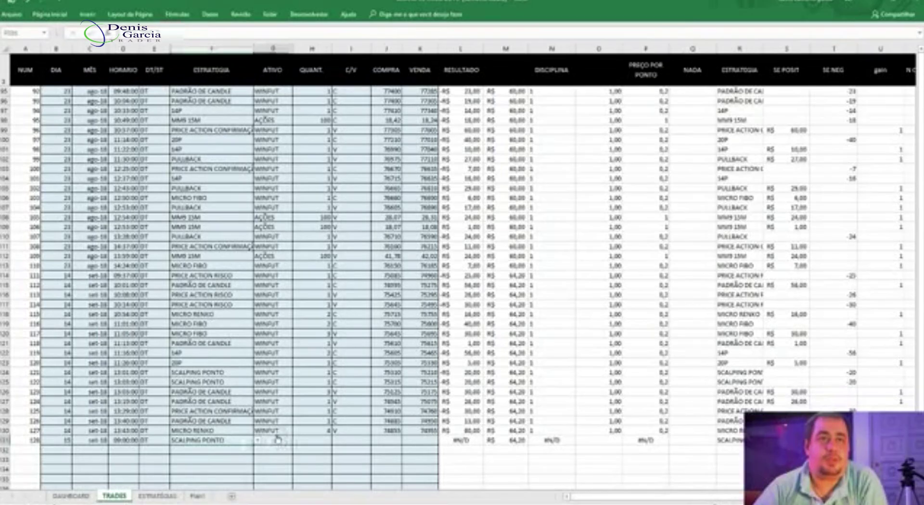
pyautogui.click(298, 443)
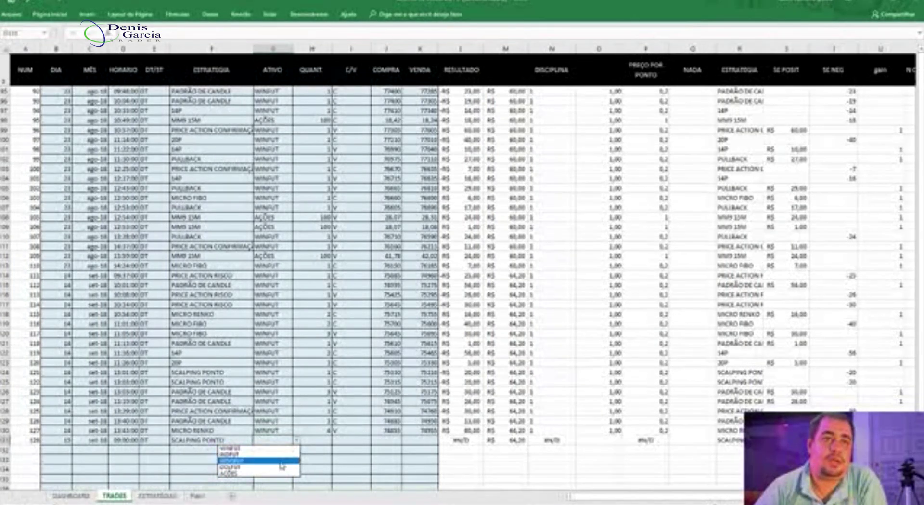
pyautogui.click(281, 461)
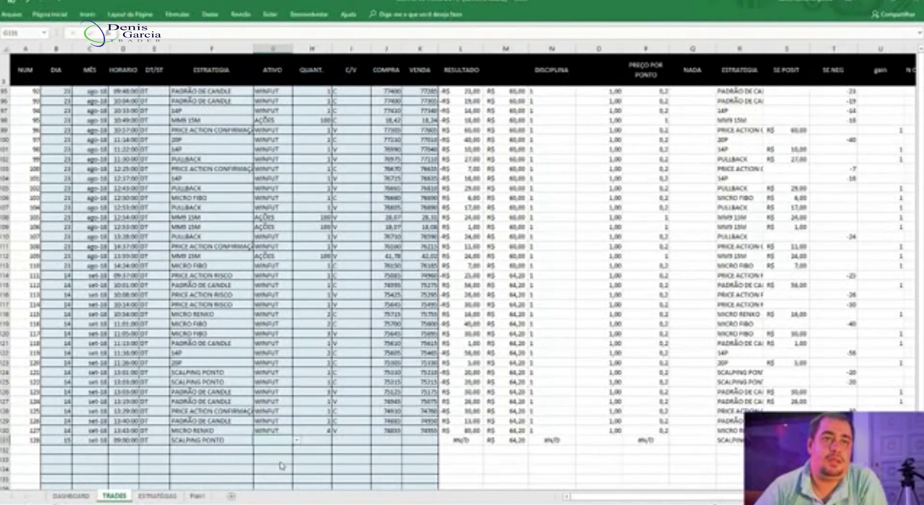
pyautogui.click(319, 441)
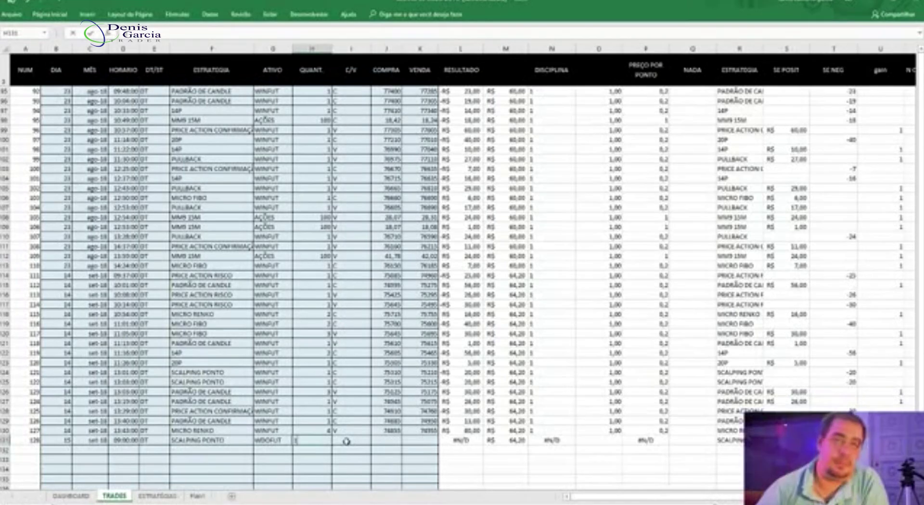
pyautogui.press('Tab')
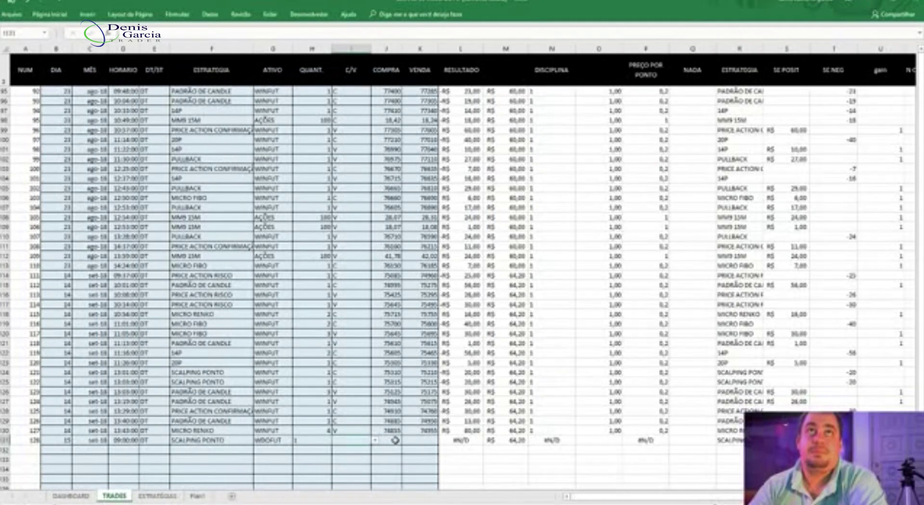
# Set the new trade's C/V to the allowed value C
pyautogui.write('c')
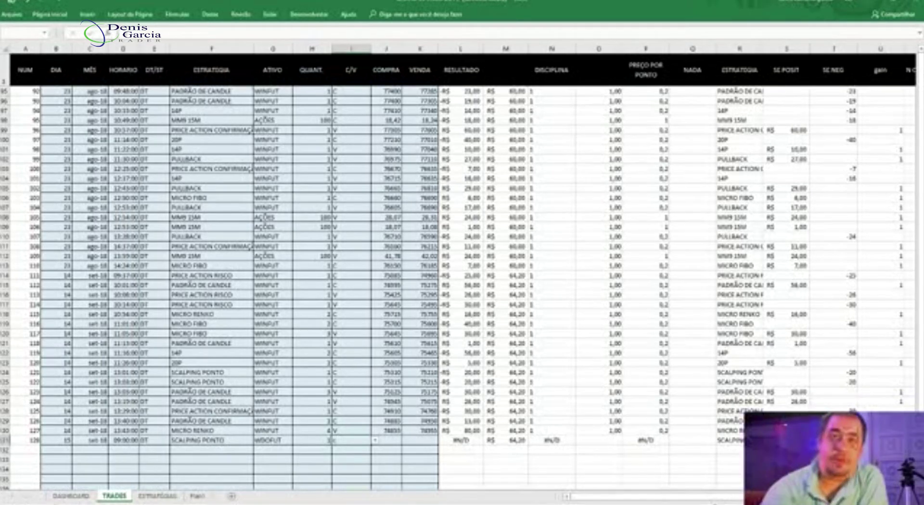
pyautogui.press('Tab')
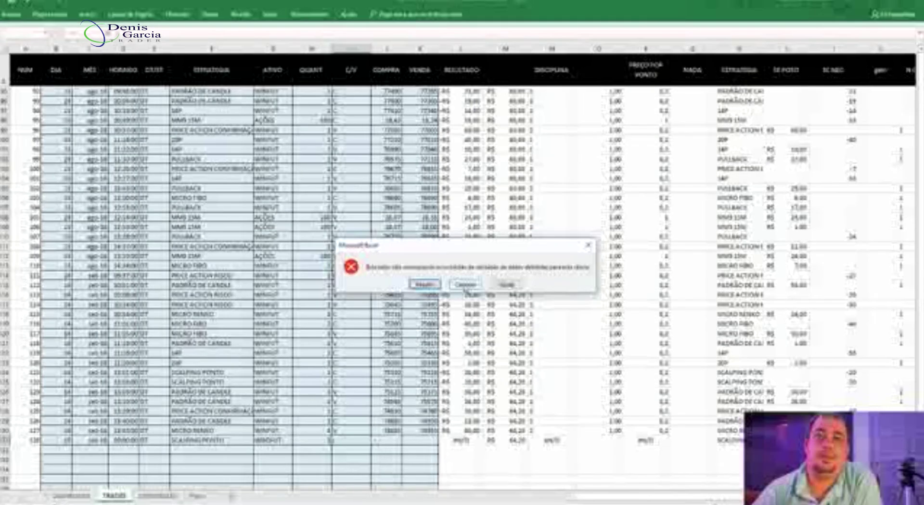
pyautogui.click(465, 286)
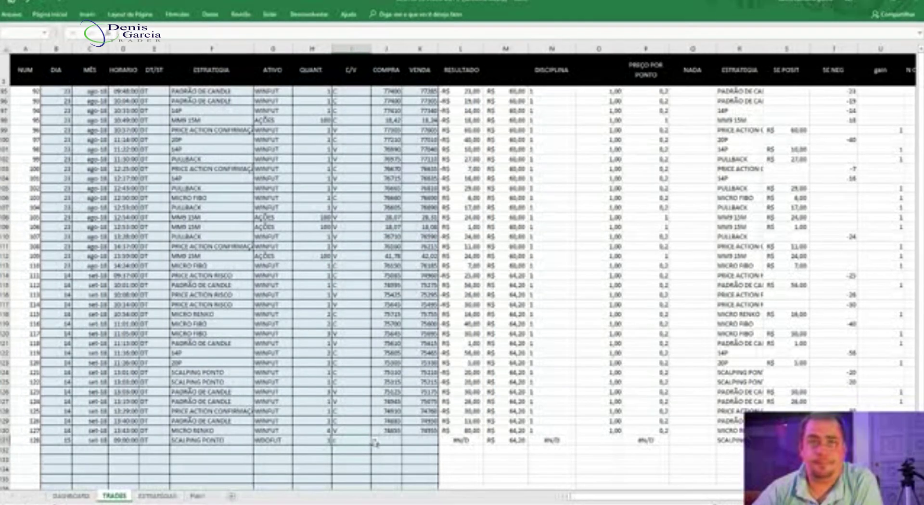
pyautogui.click(375, 440)
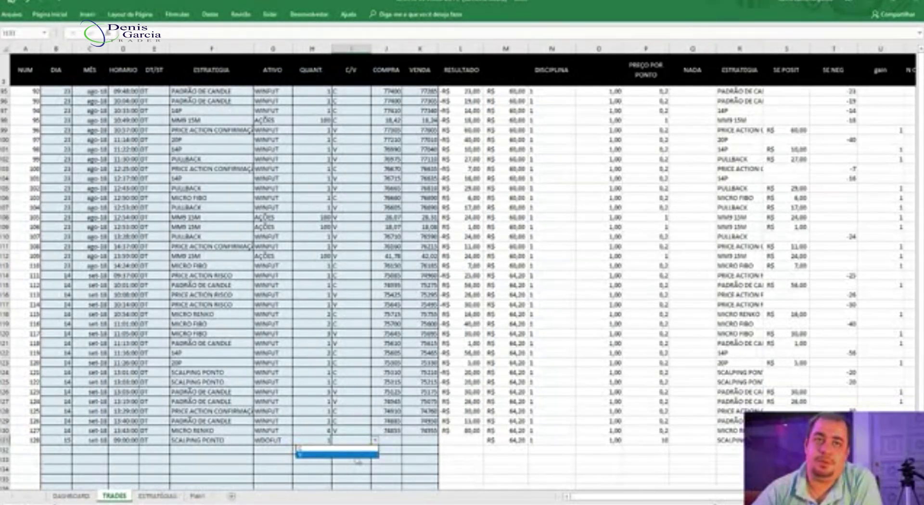
pyautogui.click(365, 471)
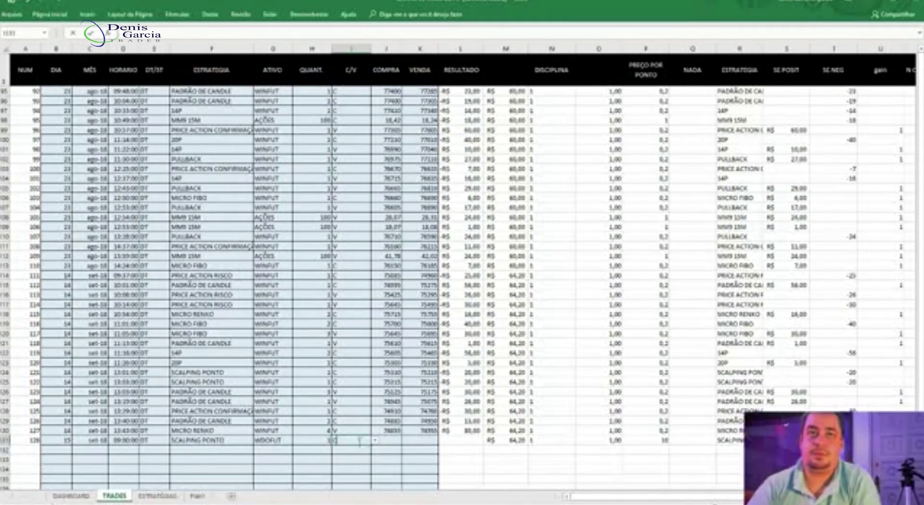
# Enter a COMPRA price of 4000 and a VENDA price of 3990 for the new trade
pyautogui.click(385, 438)
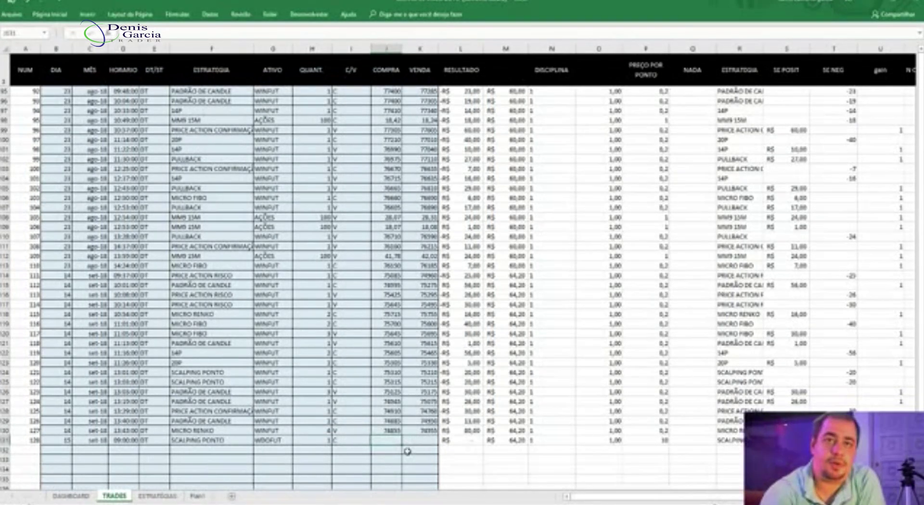
pyautogui.write('4000')
pyautogui.press('Tab')
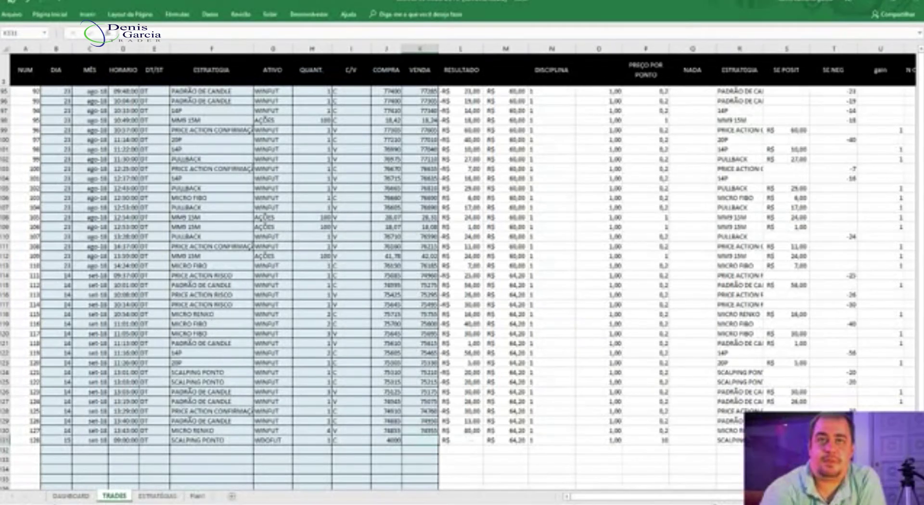
pyautogui.write('3990')
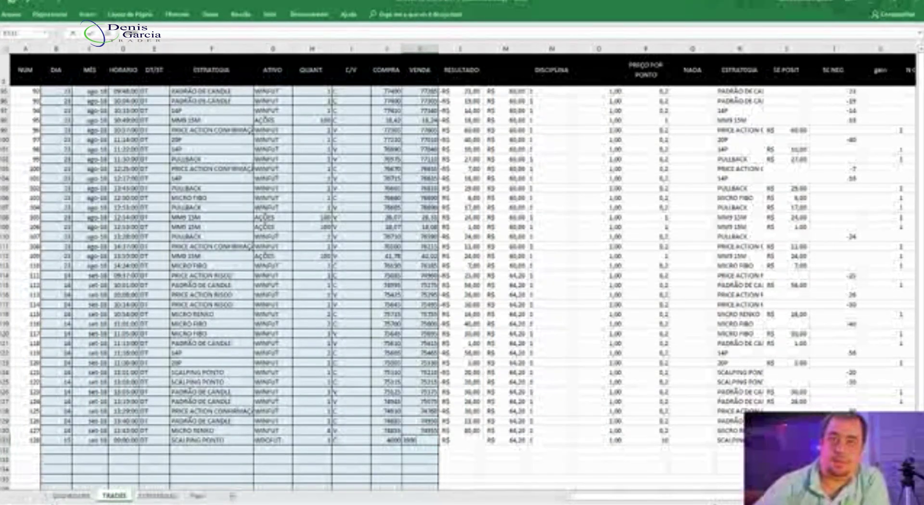
pyautogui.click(384, 451)
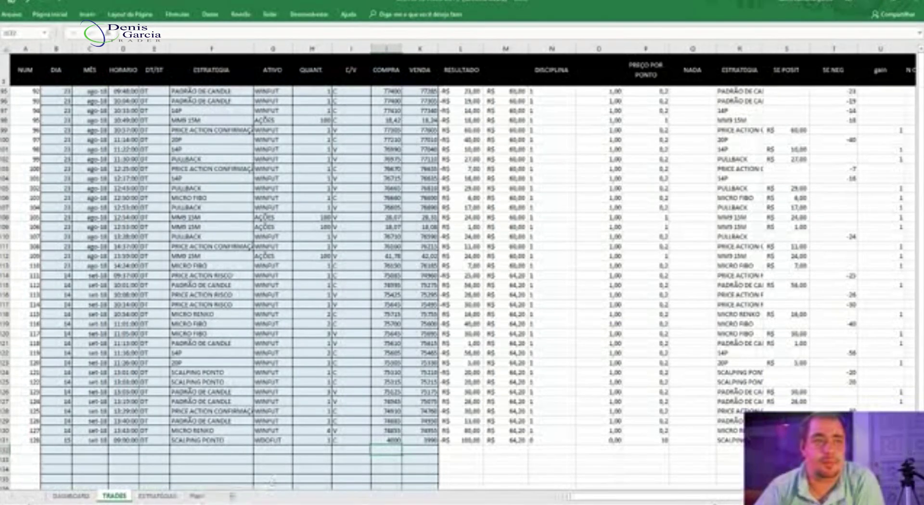
# Set DIA in the GESTÃO DIÁRIA block of the DASHBOARD sheet to 15 and bring the daily analysis charts into view
pyautogui.click(70, 496)
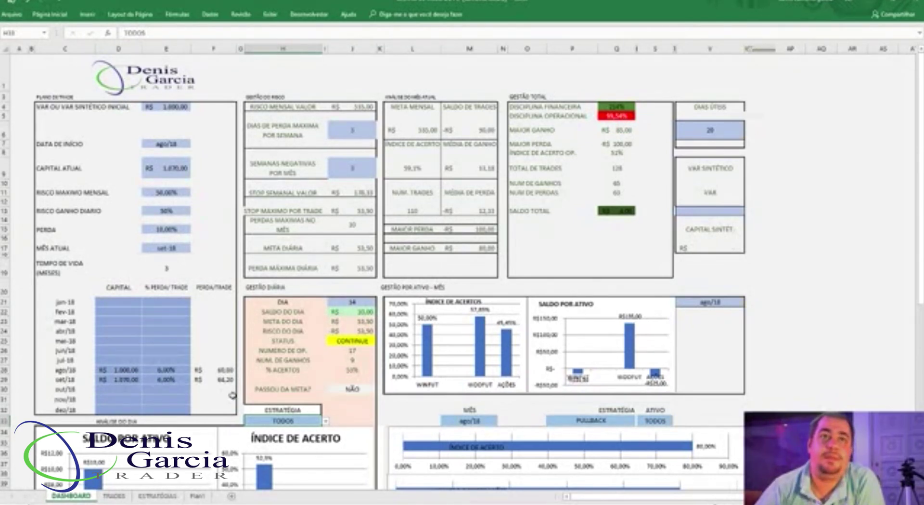
pyautogui.click(366, 301)
pyautogui.write('15')
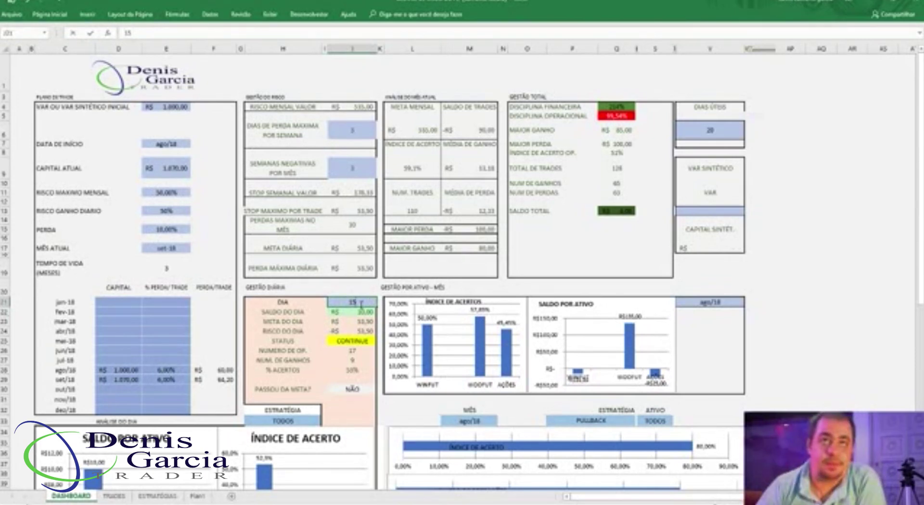
pyautogui.click(469, 420)
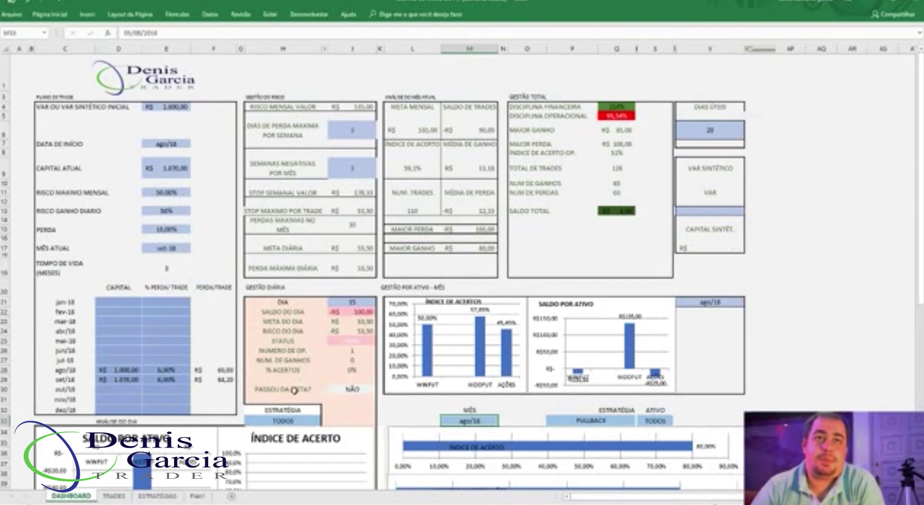
pyautogui.scroll(-2, 289, 391)
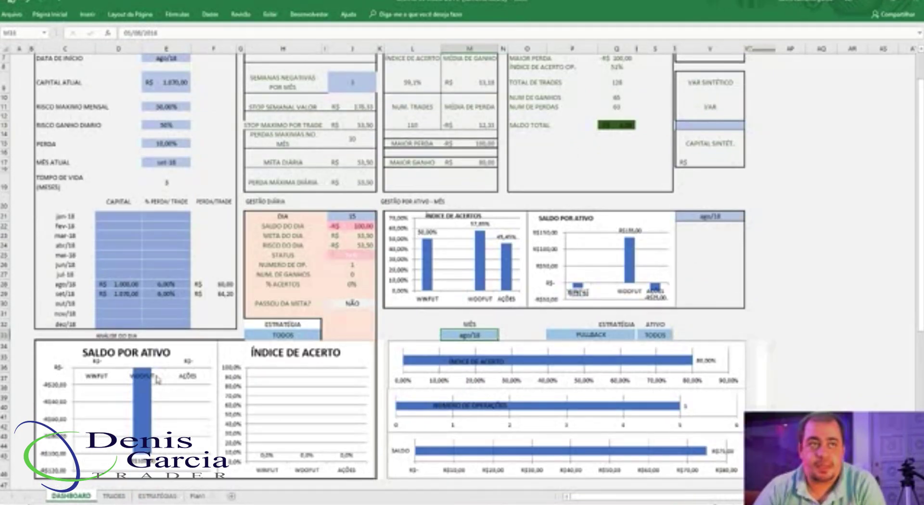